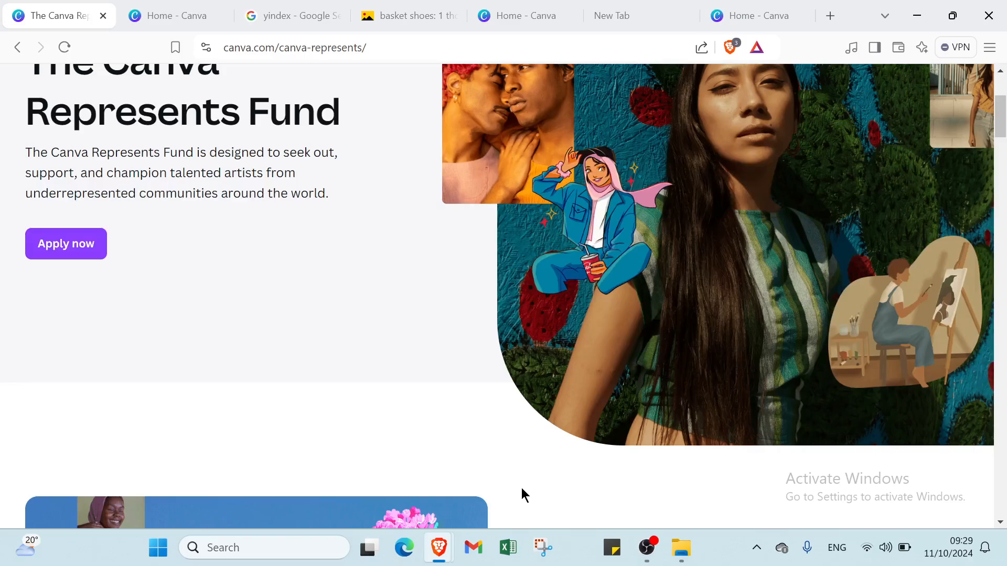
pyautogui.scroll(4, 375, 173)
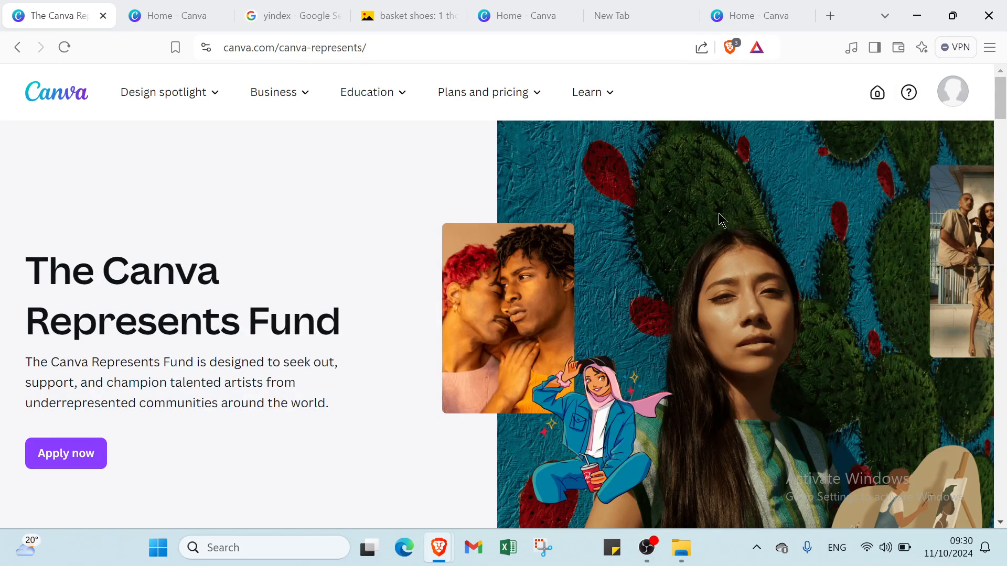
pyautogui.scroll(-10, 718, 217)
pyautogui.scroll(10, 718, 215)
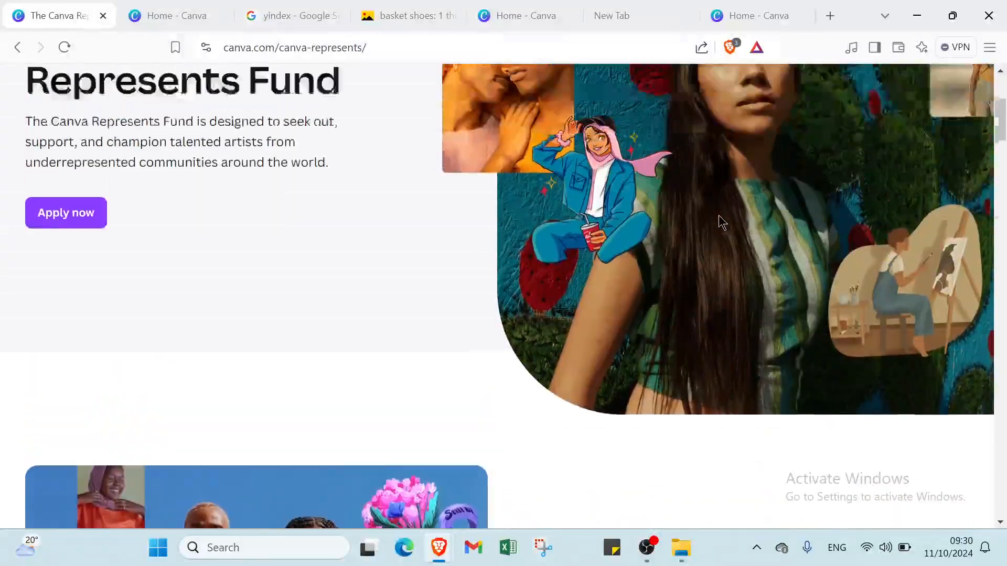
pyautogui.scroll(-1, 838, 157)
pyautogui.scroll(1, 860, 176)
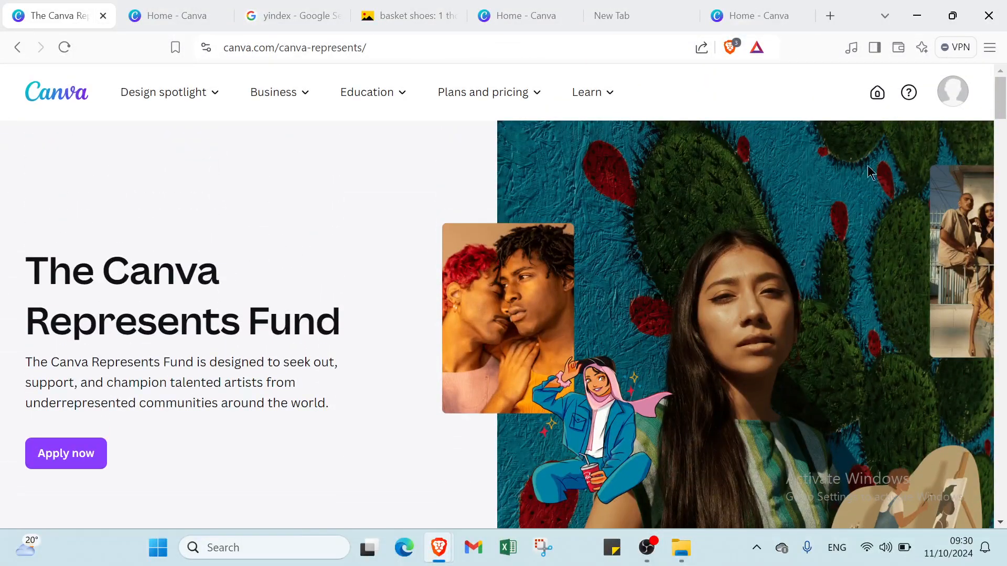
pyautogui.click(951, 94)
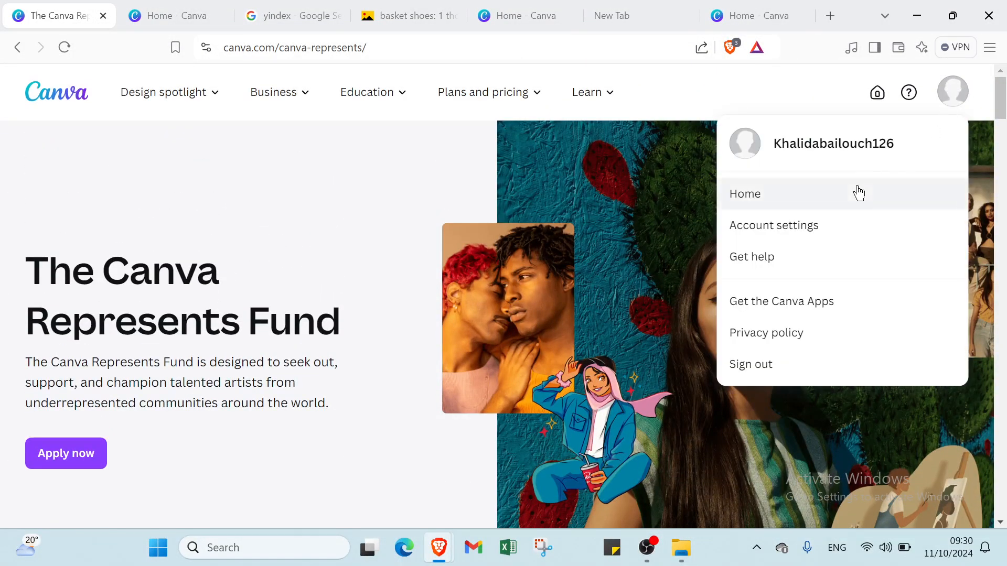
pyautogui.click(632, 149)
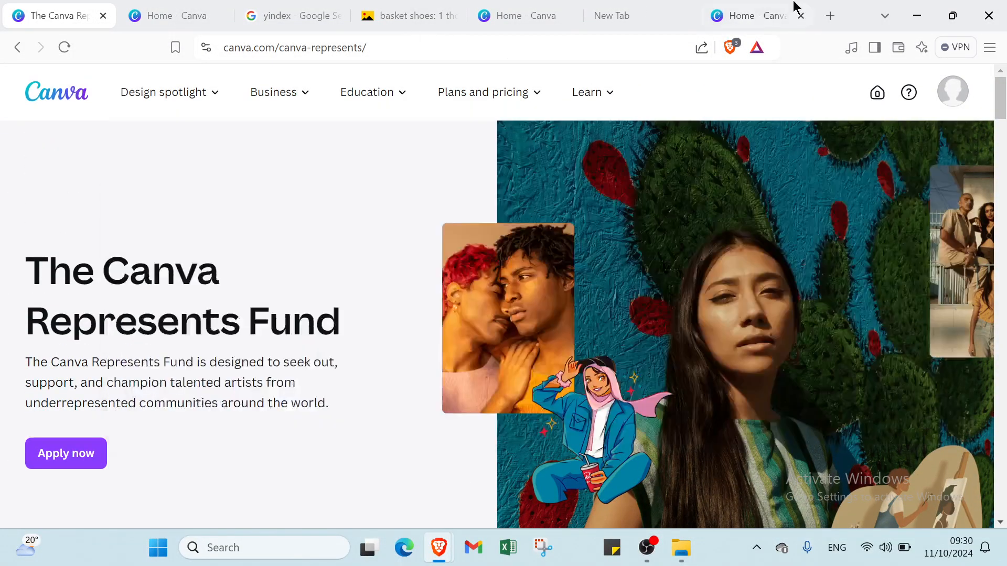
# Step: Switch to the Canva home page and look through the recent designs
pyautogui.click(160, 21)
pyautogui.scroll(-3, 481, 350)
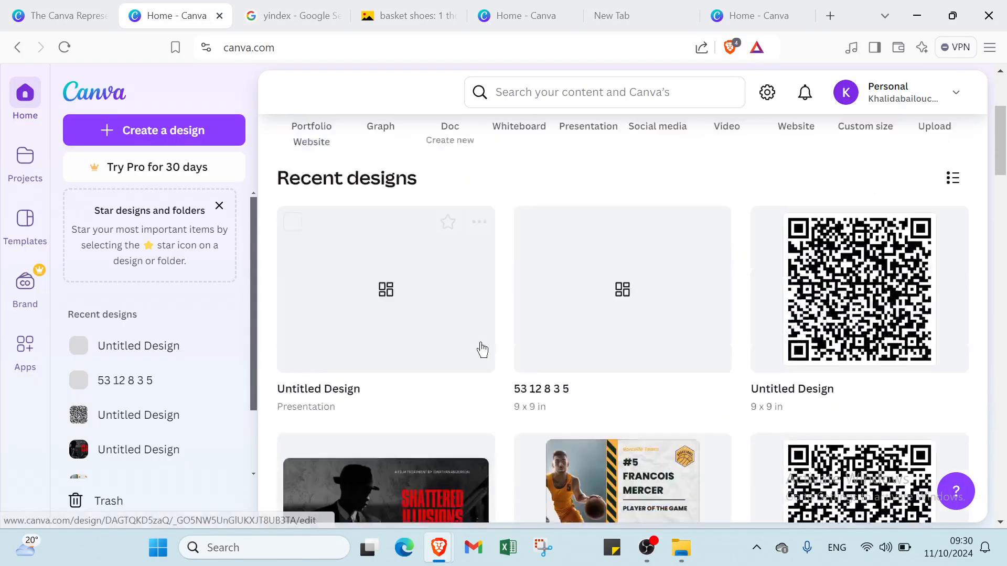
pyautogui.scroll(3, 482, 350)
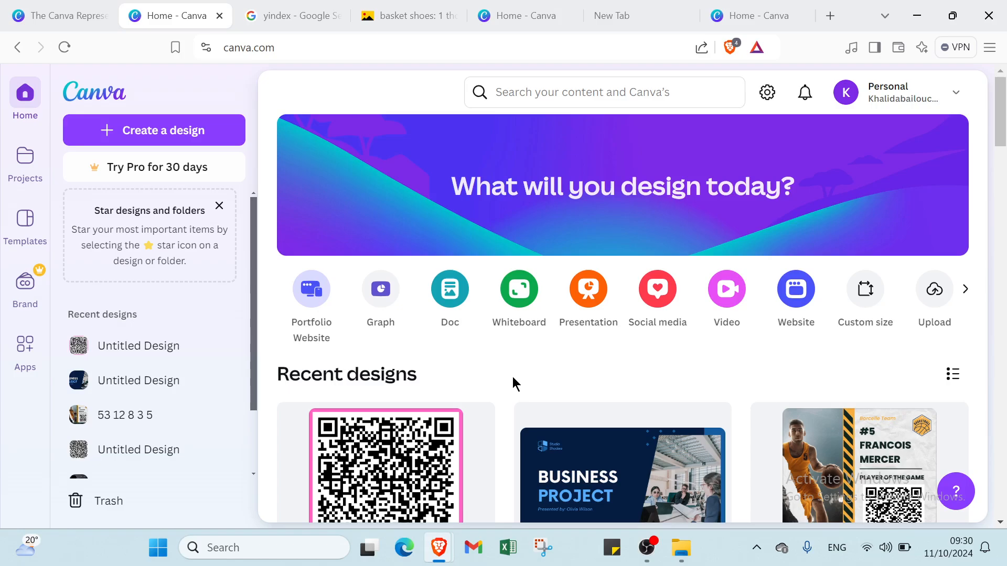
pyautogui.scroll(-5, 508, 367)
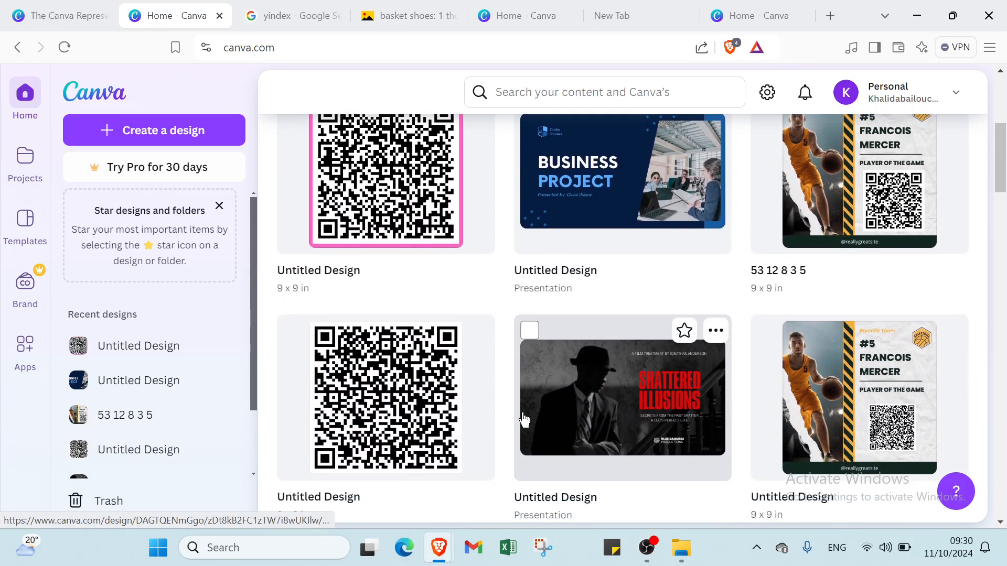
pyautogui.scroll(-5, 523, 420)
pyautogui.scroll(-2, 522, 411)
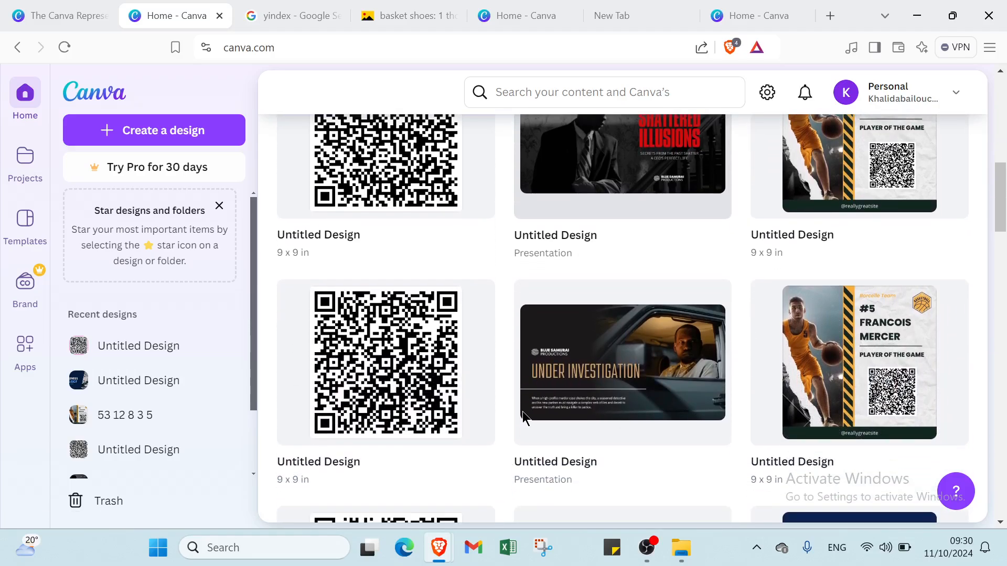
pyautogui.scroll(-2, 522, 411)
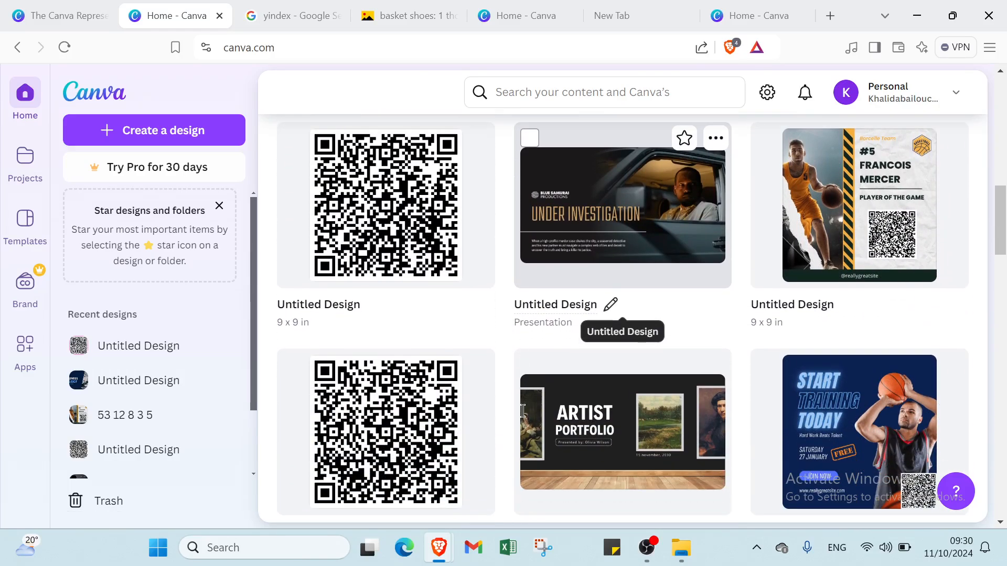
pyautogui.scroll(-1, 524, 417)
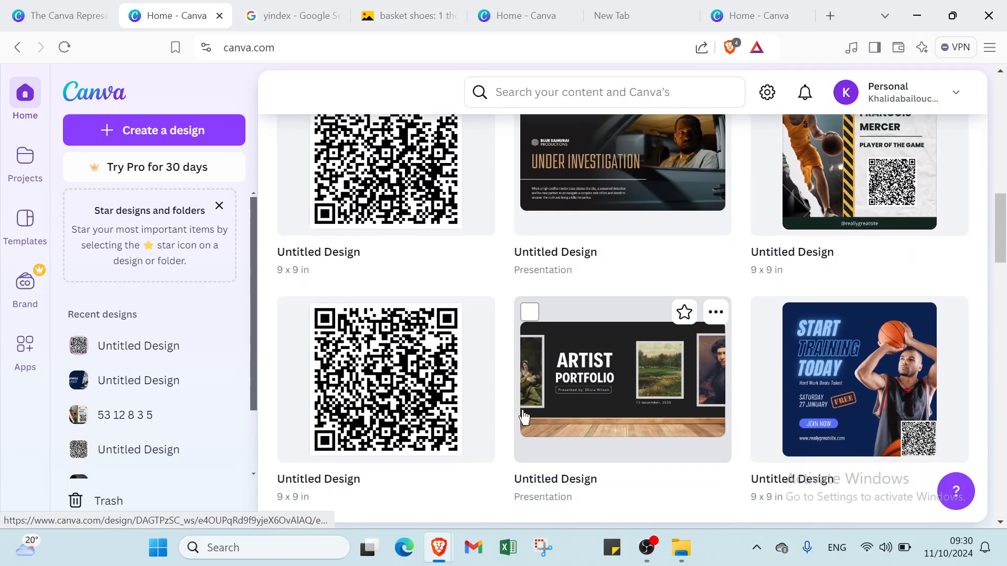
pyautogui.scroll(-2, 523, 416)
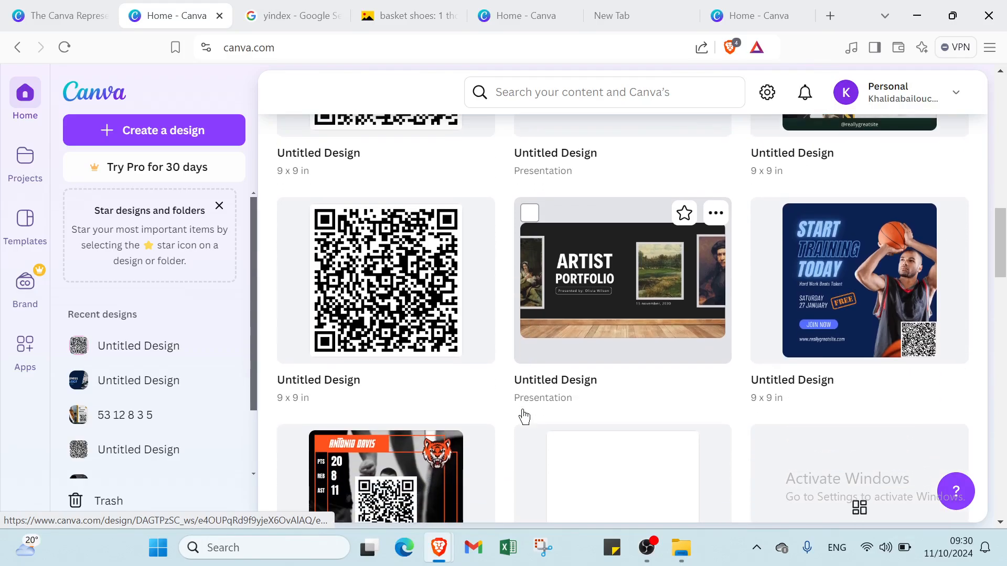
pyautogui.scroll(-2, 522, 410)
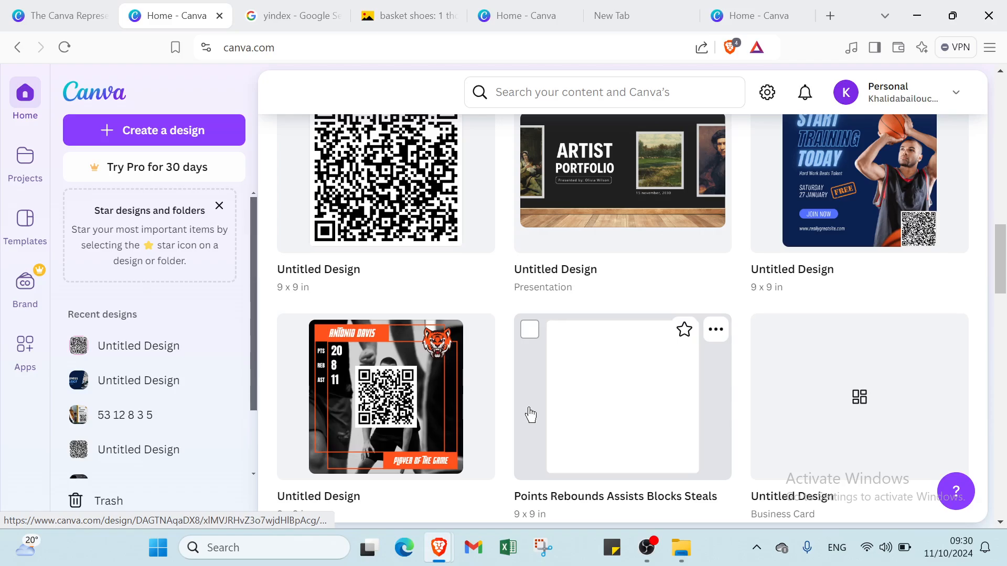
pyautogui.scroll(10, 529, 414)
pyautogui.scroll(1, 548, 397)
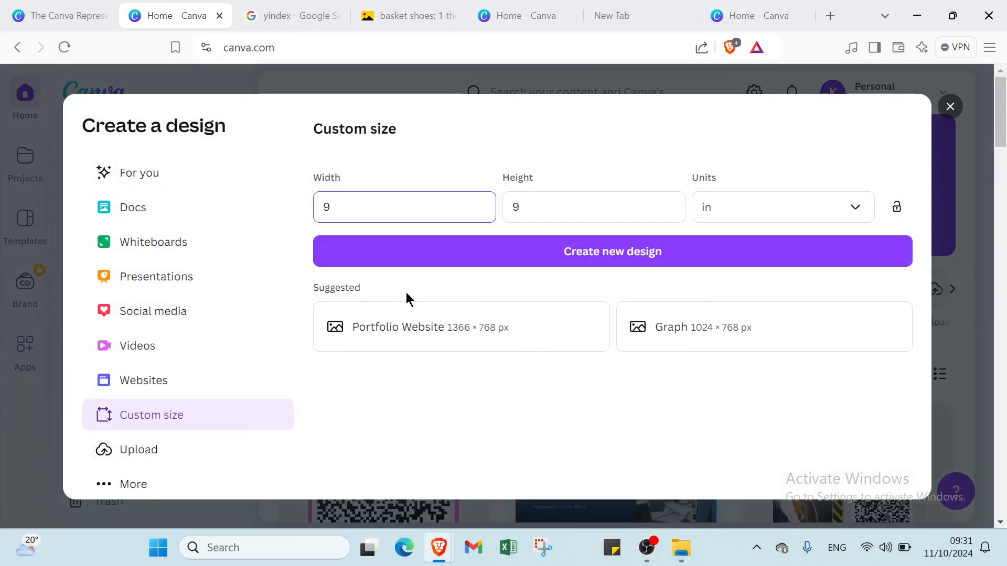
# Step: Try to set the new design's custom size to 9 × 9 px
pyautogui.click(153, 181)
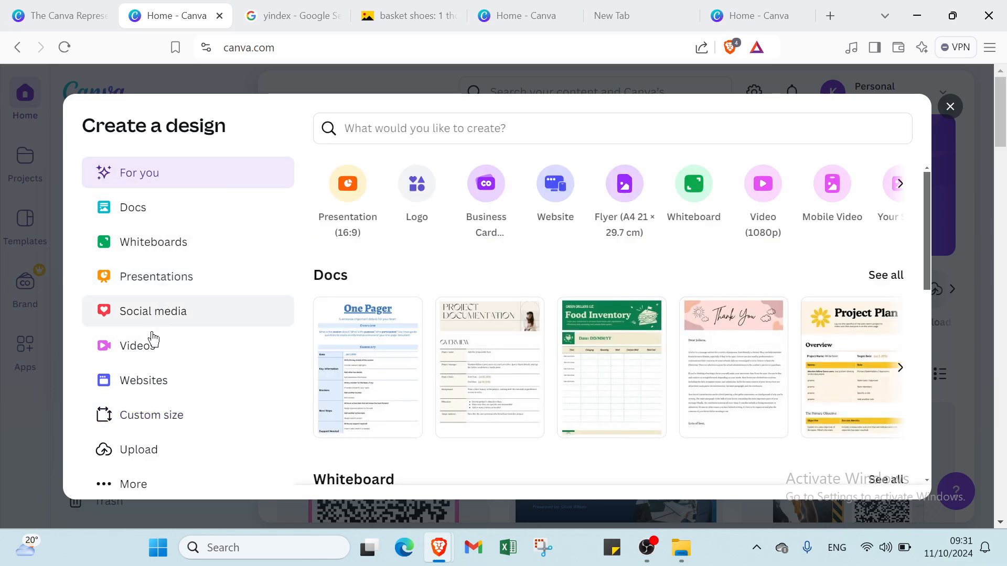
pyautogui.click(168, 412)
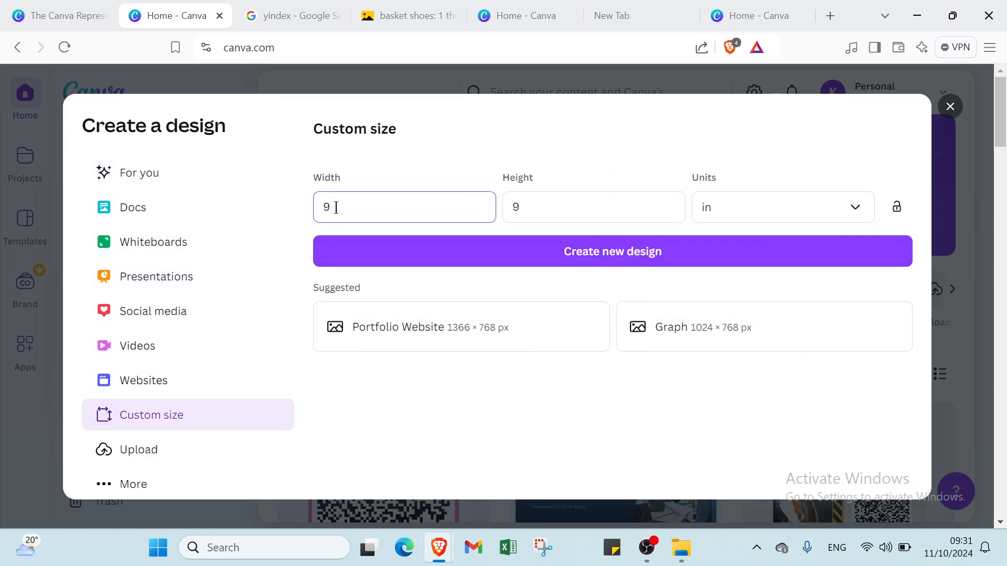
pyautogui.moveTo(336, 207); pyautogui.dragTo(313, 206)
pyautogui.press('BackSpace')
pyautogui.click(535, 207)
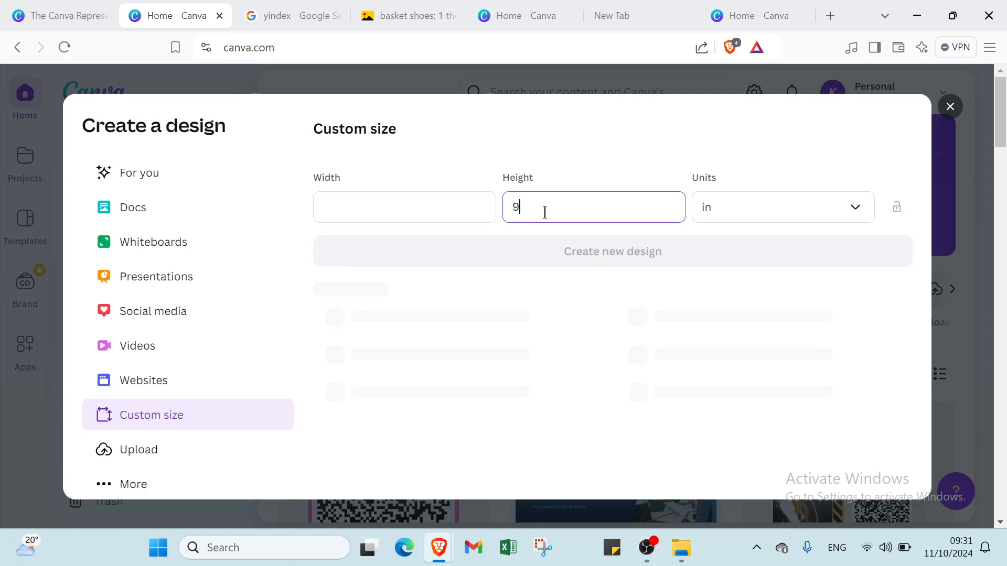
pyautogui.press('BackSpace')
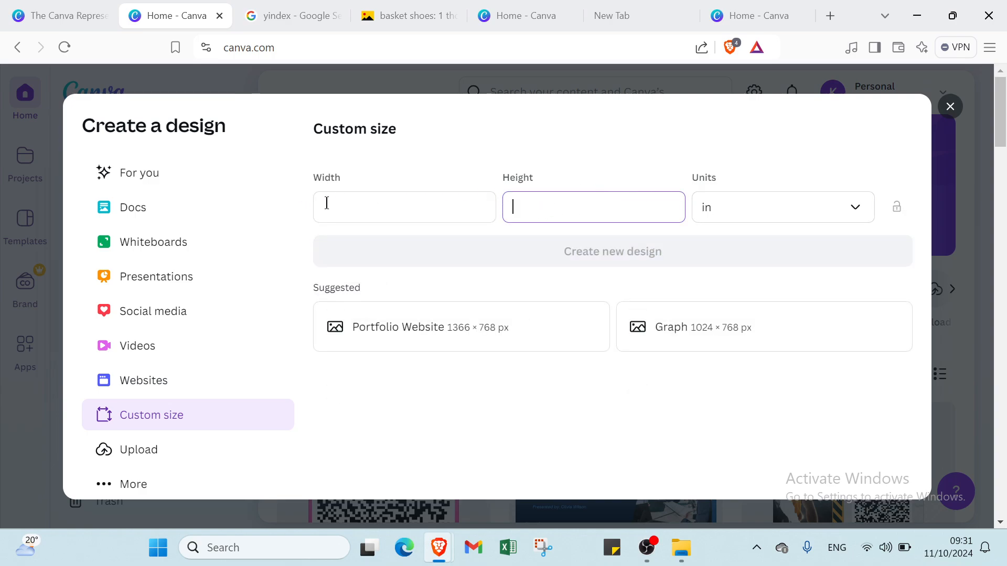
pyautogui.click(708, 206)
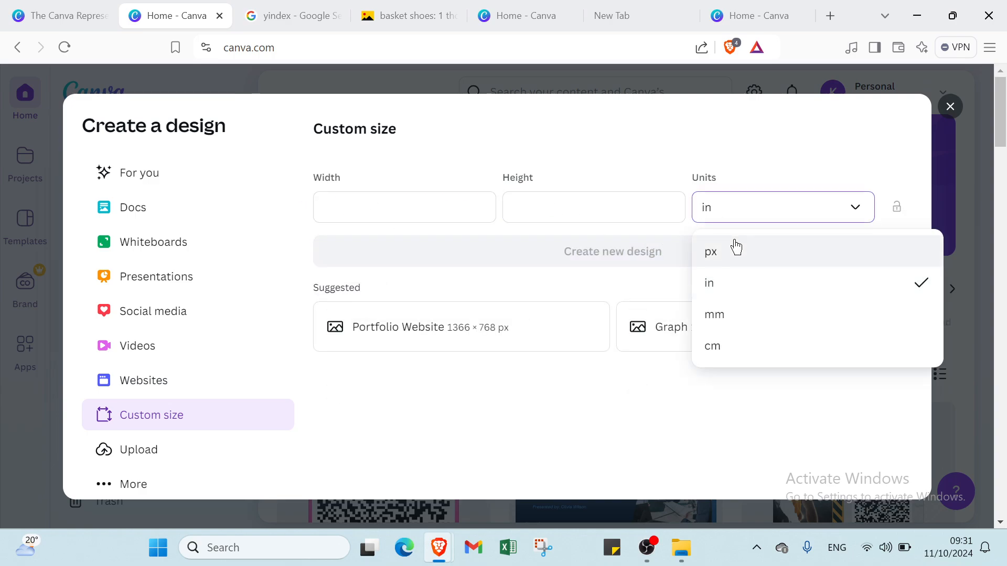
pyautogui.click(734, 248)
pyautogui.click(623, 203)
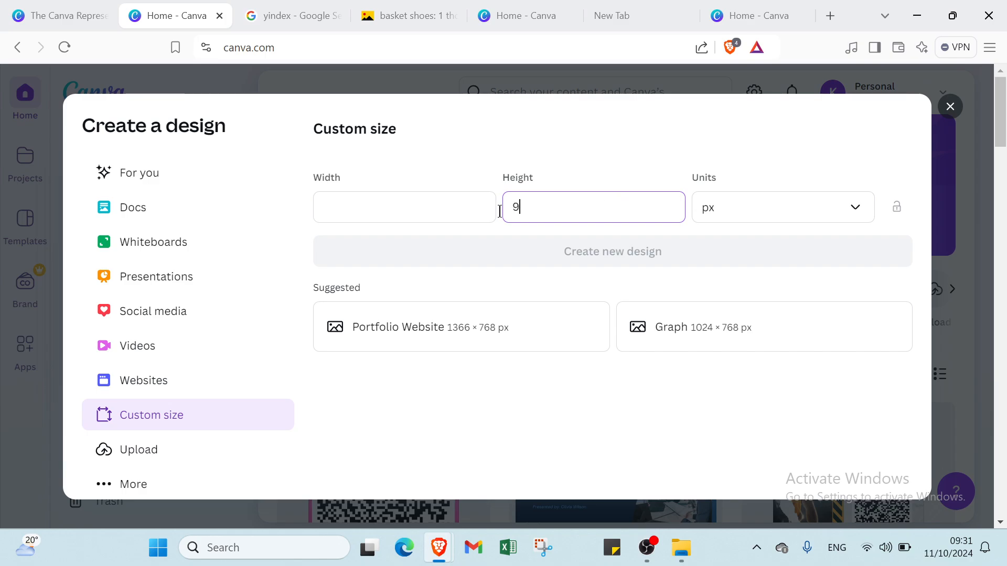
pyautogui.click(375, 205)
pyautogui.write('9')
# Step: Create a new custom-size design measuring 9 × 9 in
pyautogui.click(717, 217)
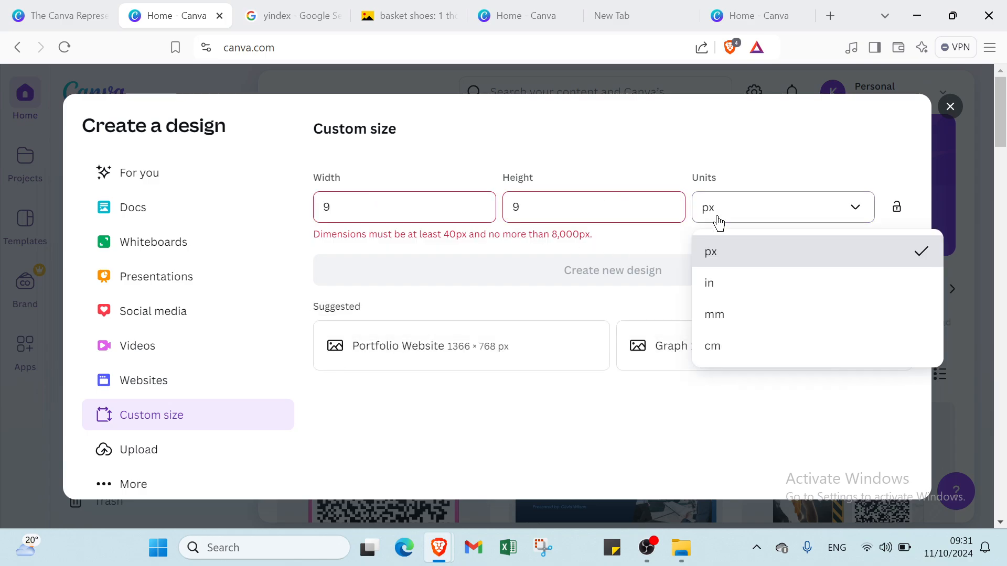
pyautogui.click(724, 284)
pyautogui.click(575, 210)
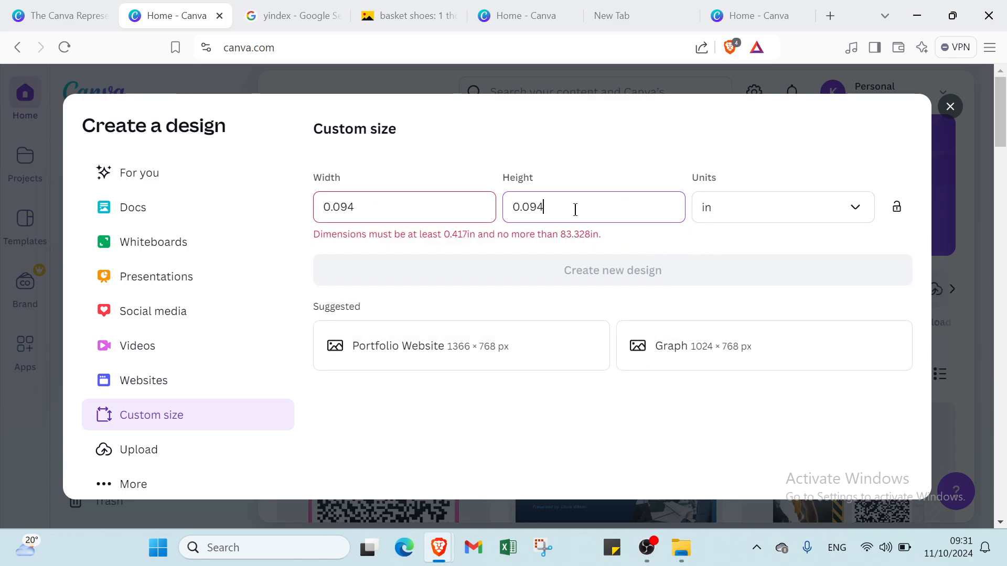
pyautogui.hotkey('ctrl', 'a')
pyautogui.write('9')
pyautogui.click(329, 206)
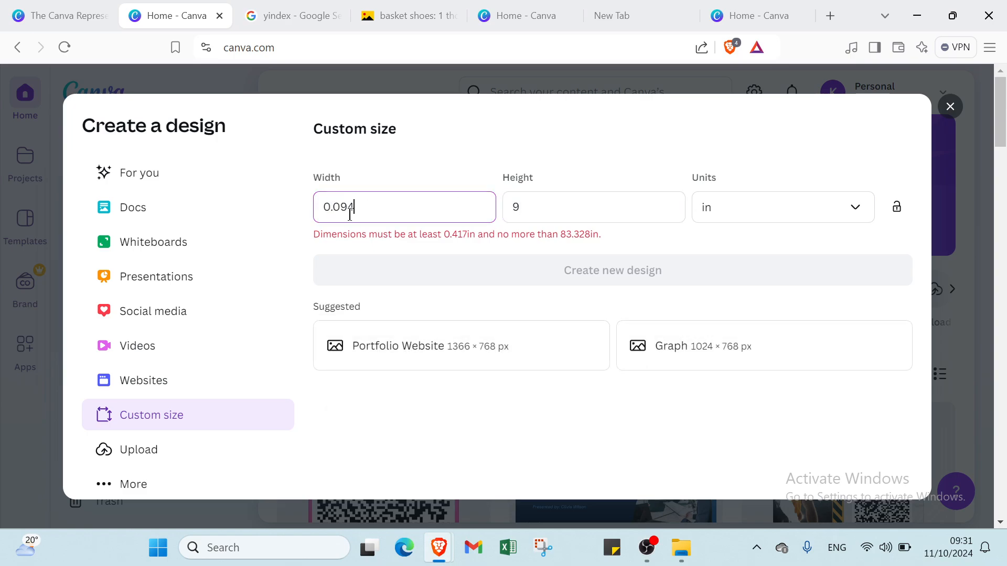
pyautogui.hotkey('ctrl', 'a')
pyautogui.write('9')
pyautogui.click(547, 265)
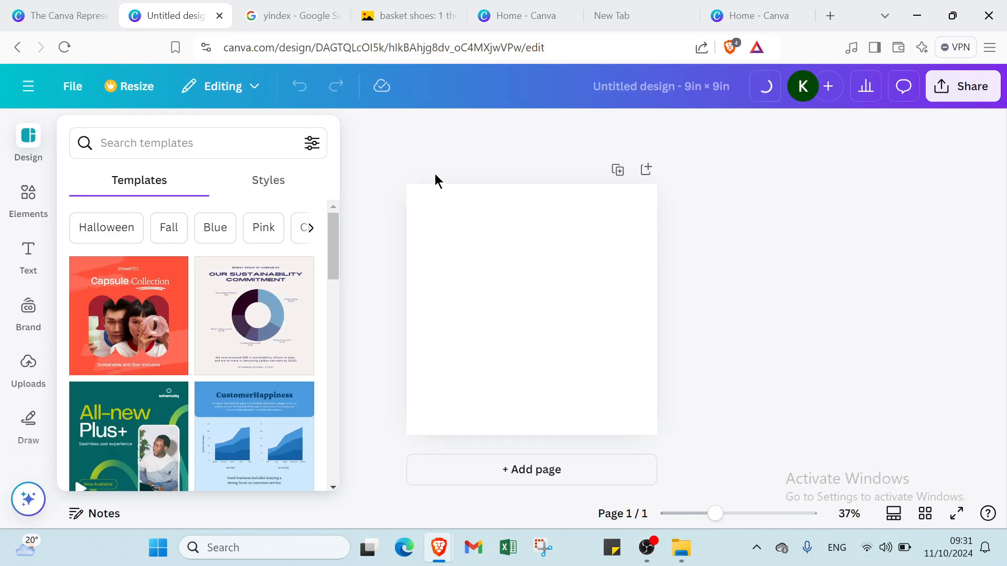
# Step: Search the design templates for "shoes basketball"
pyautogui.click(195, 143)
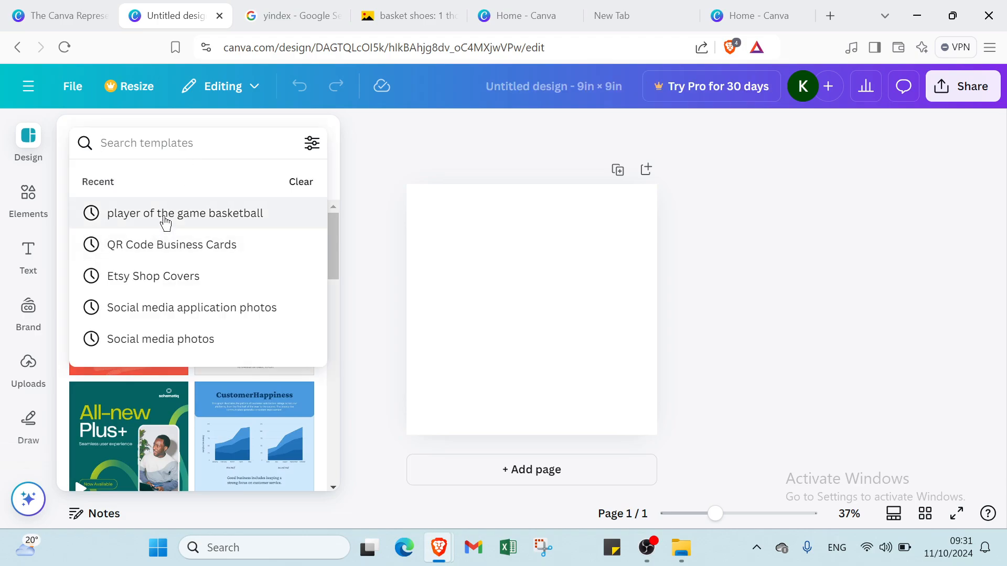
pyautogui.click(176, 147)
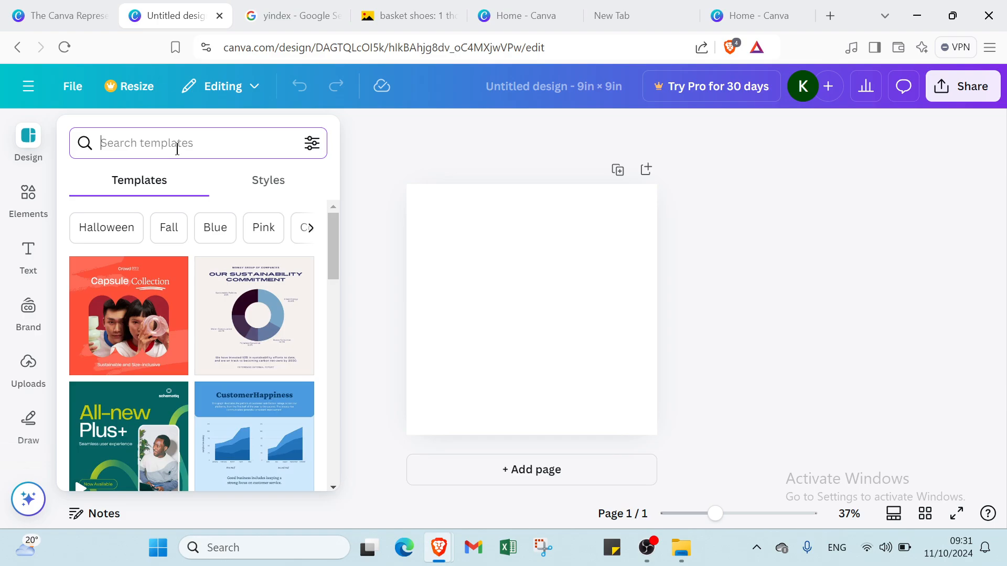
pyautogui.write('sh')
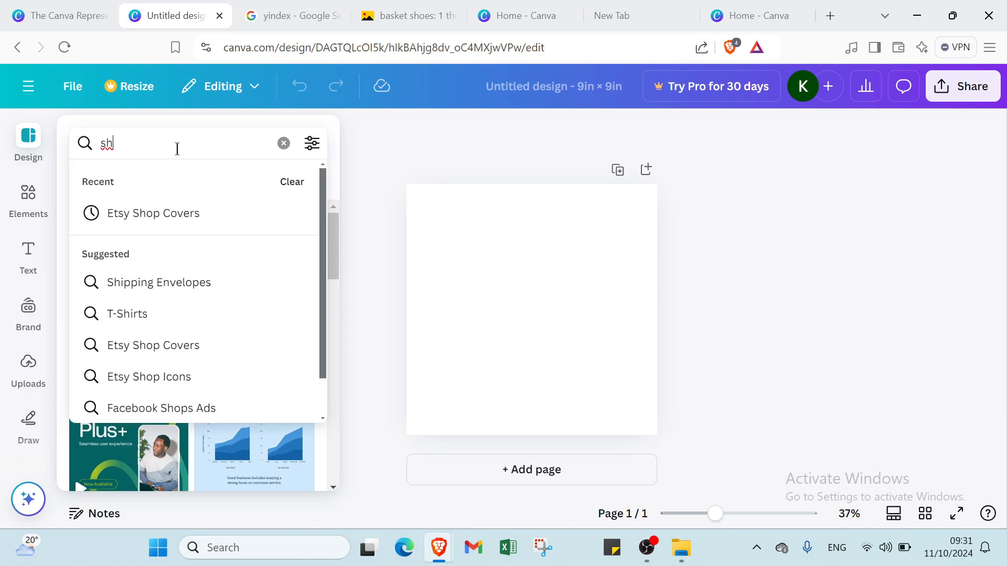
pyautogui.write('oes')
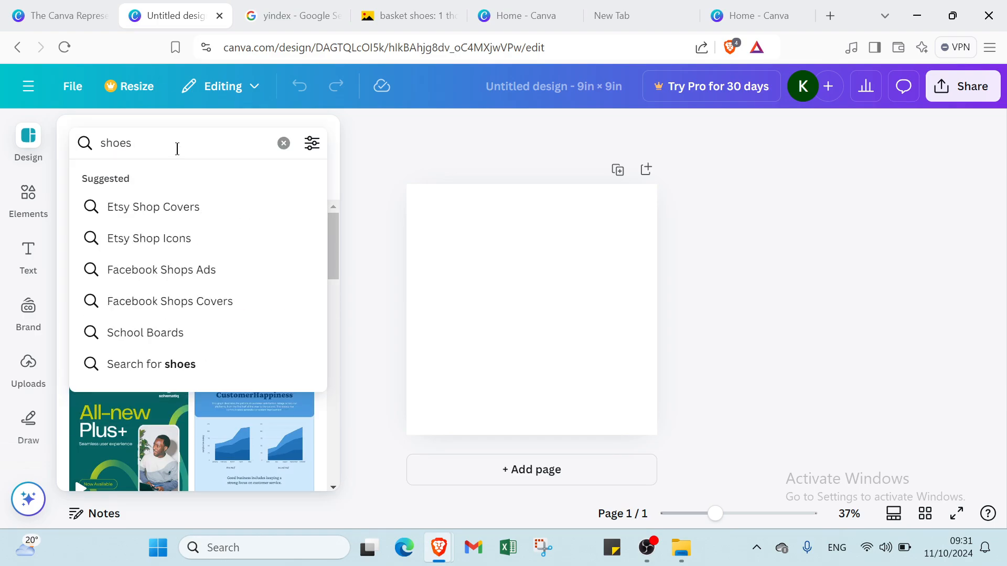
pyautogui.write(' basket')
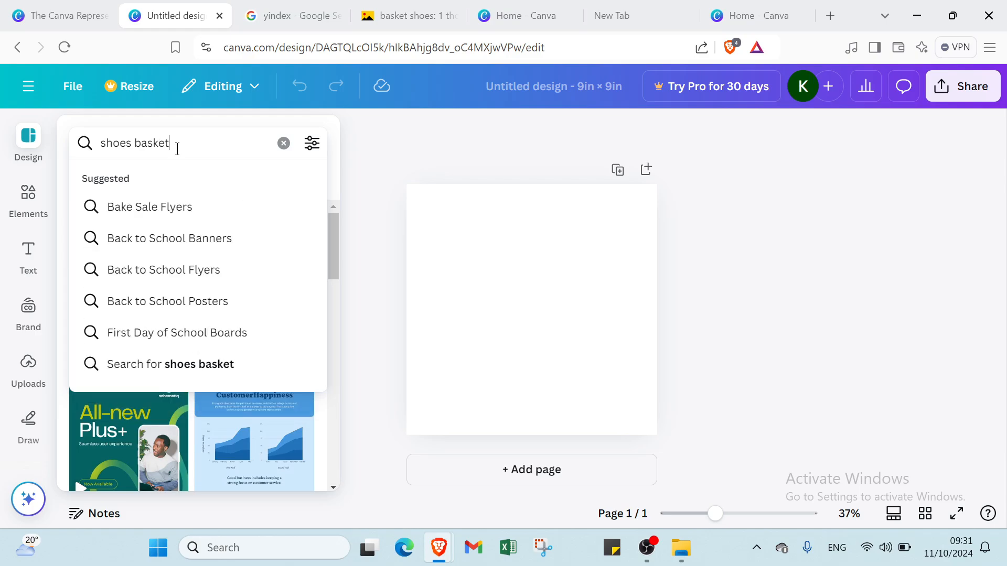
pyautogui.write('ball')
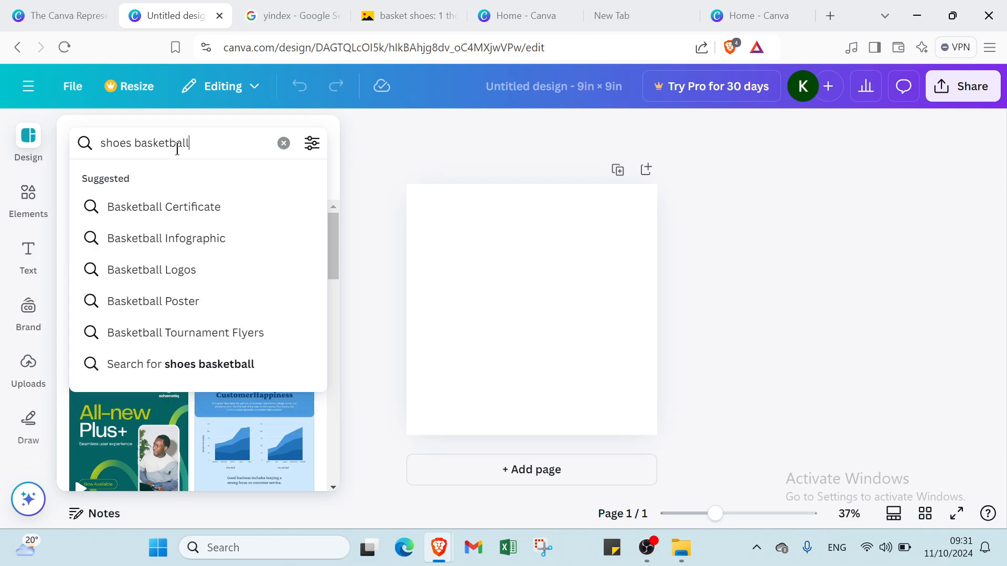
pyautogui.press('Return')
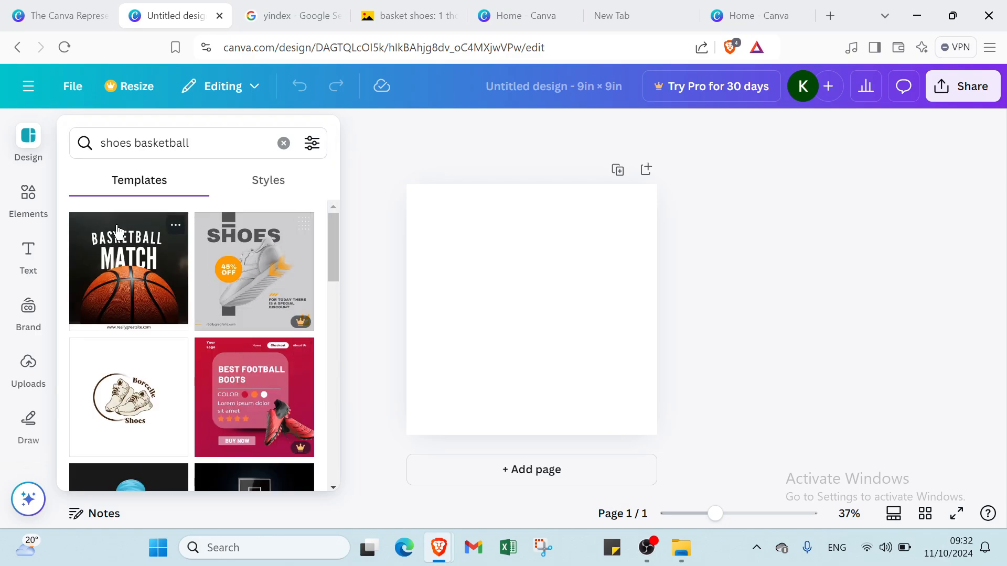
# Step: Apply the black template with the orange ball and the "BASKETBALL MATCH" title to the blank page
pyautogui.scroll(-3, 157, 325)
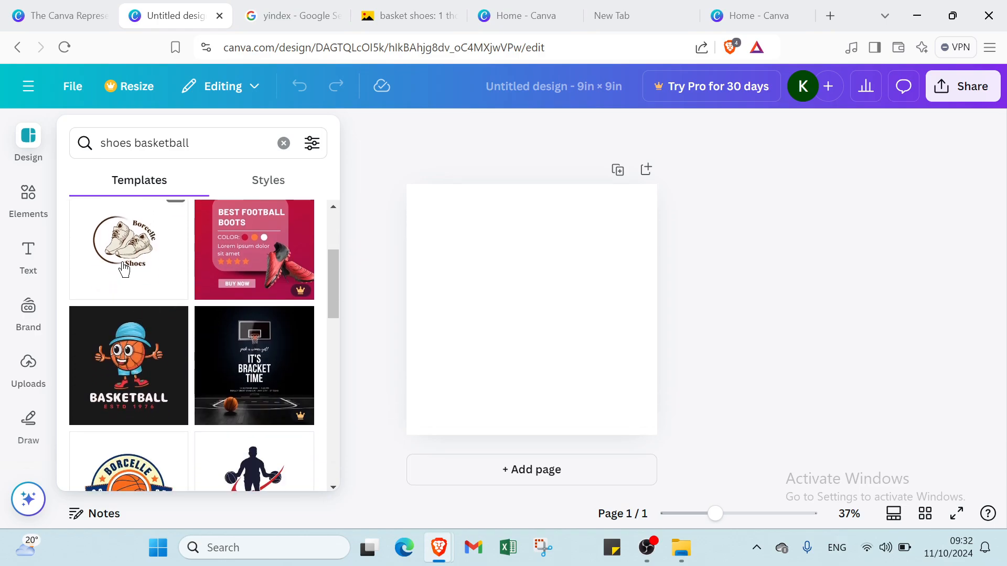
pyautogui.scroll(3, 135, 265)
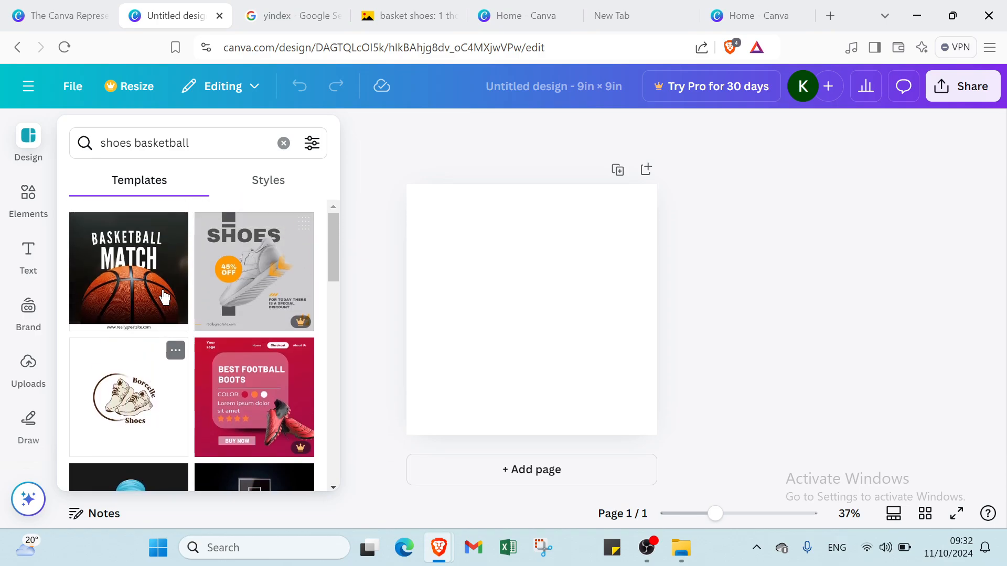
pyautogui.click(144, 286)
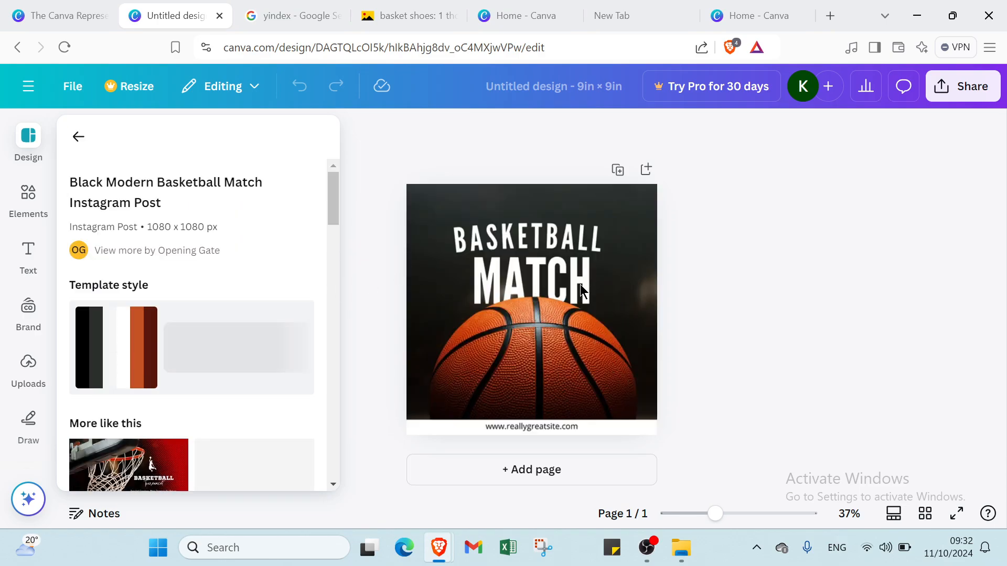
pyautogui.click(361, 259)
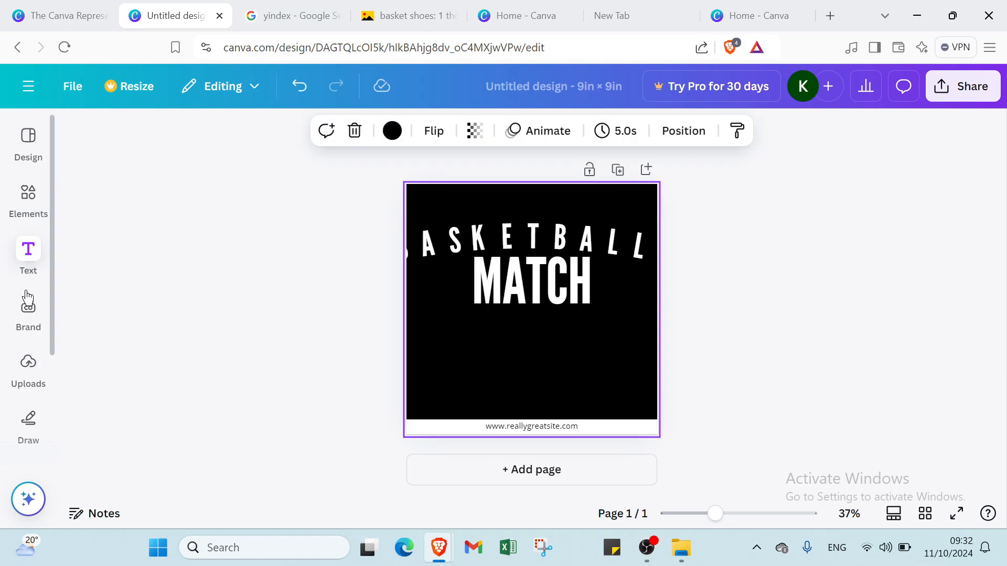
# Step: Search the available apps for "QR CODE" and open the QR code app
pyautogui.scroll(-3, 27, 326)
pyautogui.click(35, 375)
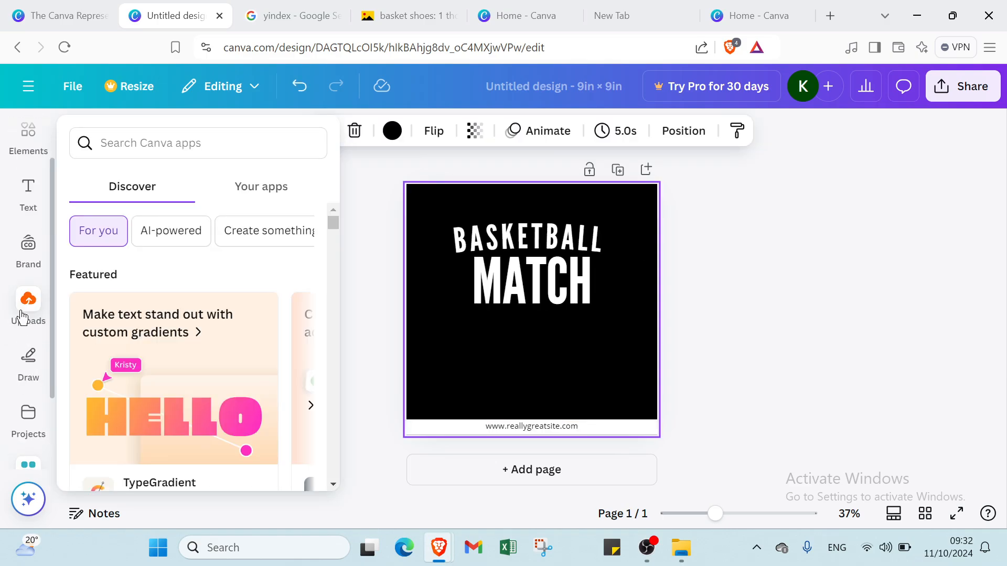
pyautogui.scroll(2, 26, 316)
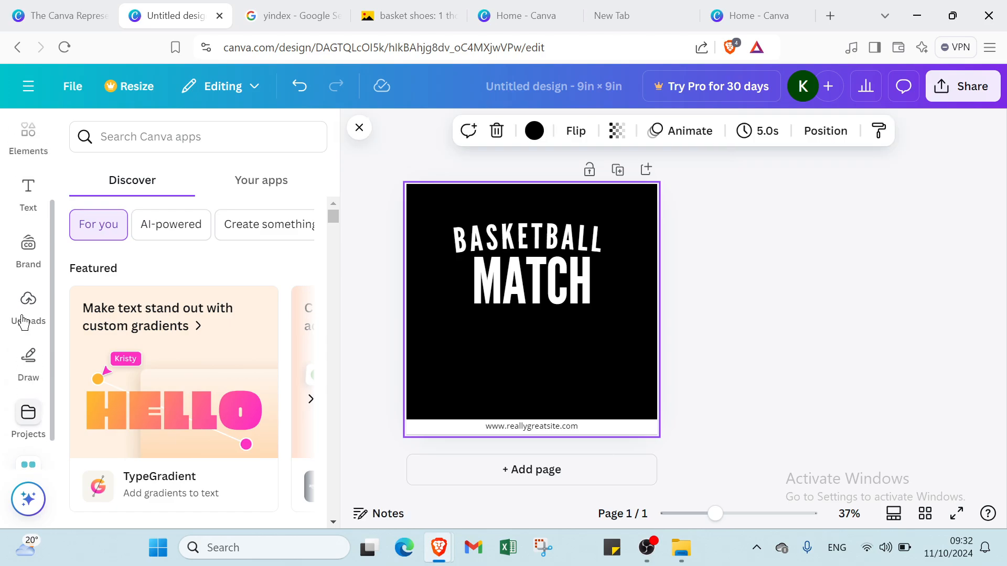
pyautogui.click(197, 146)
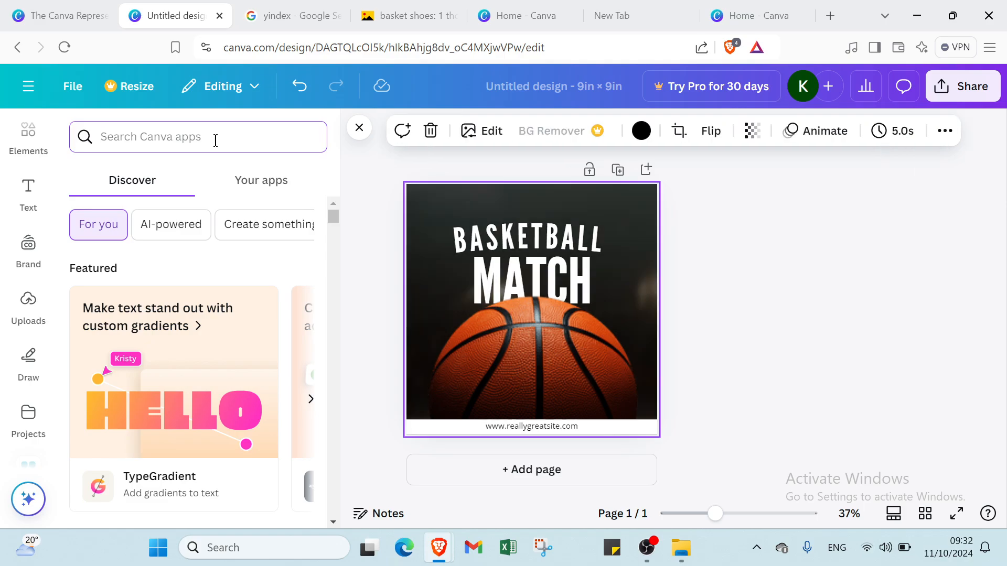
pyautogui.write('Q')
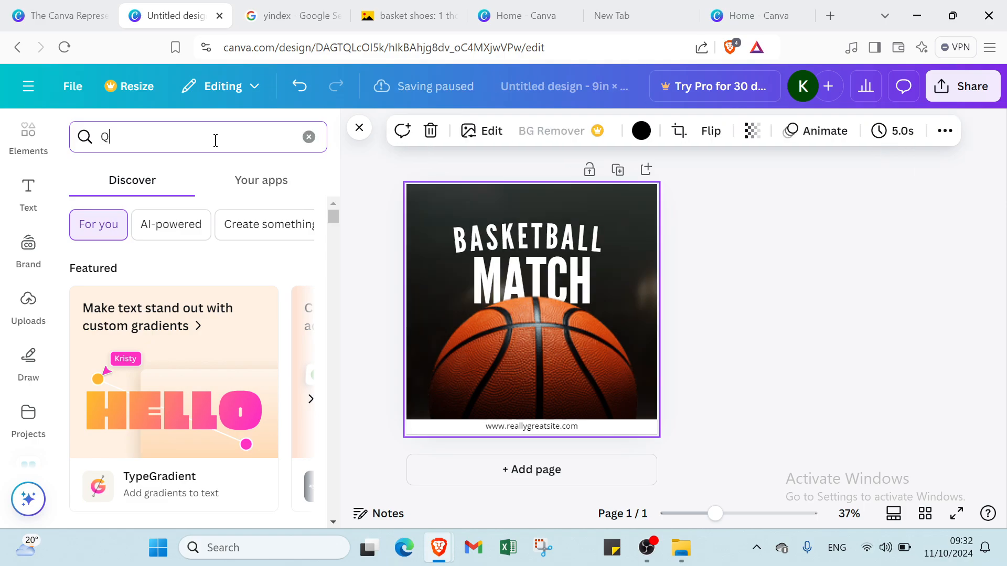
pyautogui.write('R COD')
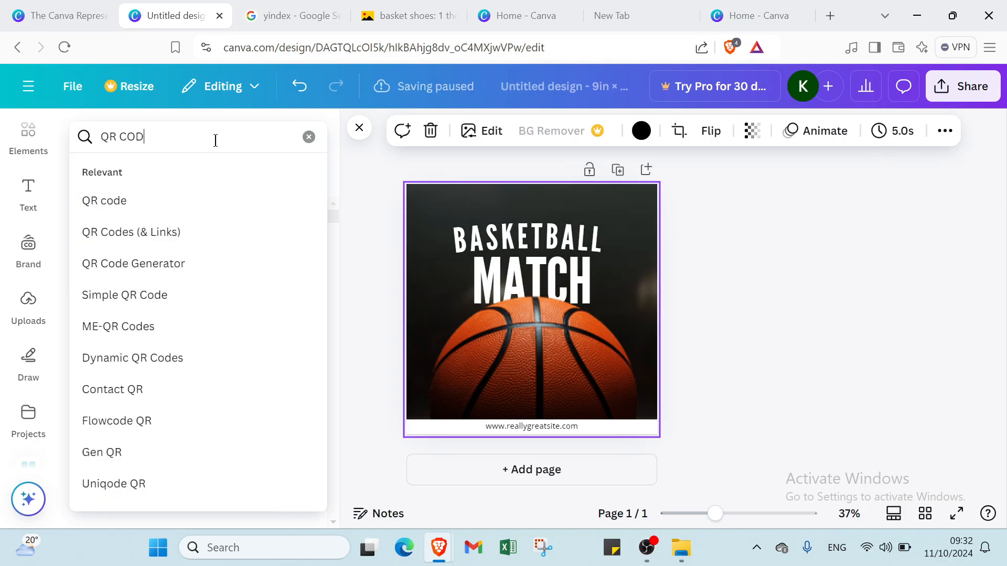
pyautogui.write('E')
pyautogui.press('Return')
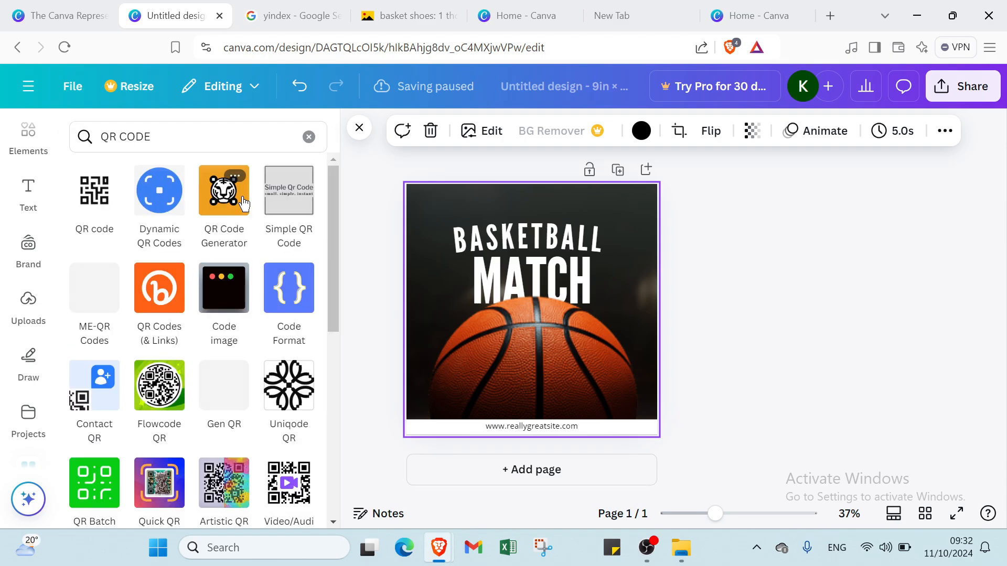
pyautogui.click(79, 194)
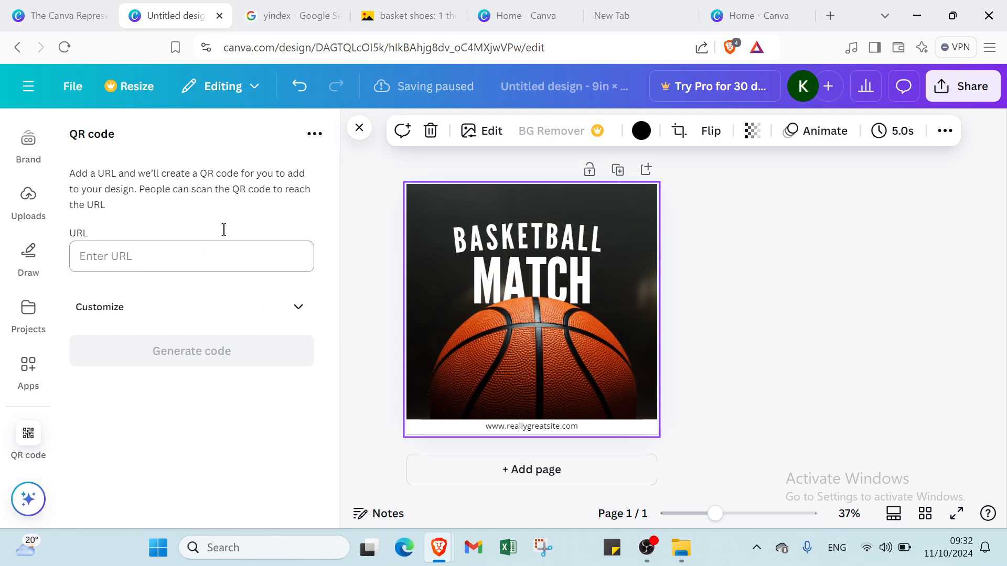
# Step: Switch to the Yandex image results for "basket shoes" and copy the share link of the black and purple shoe picture
pyautogui.click(295, 13)
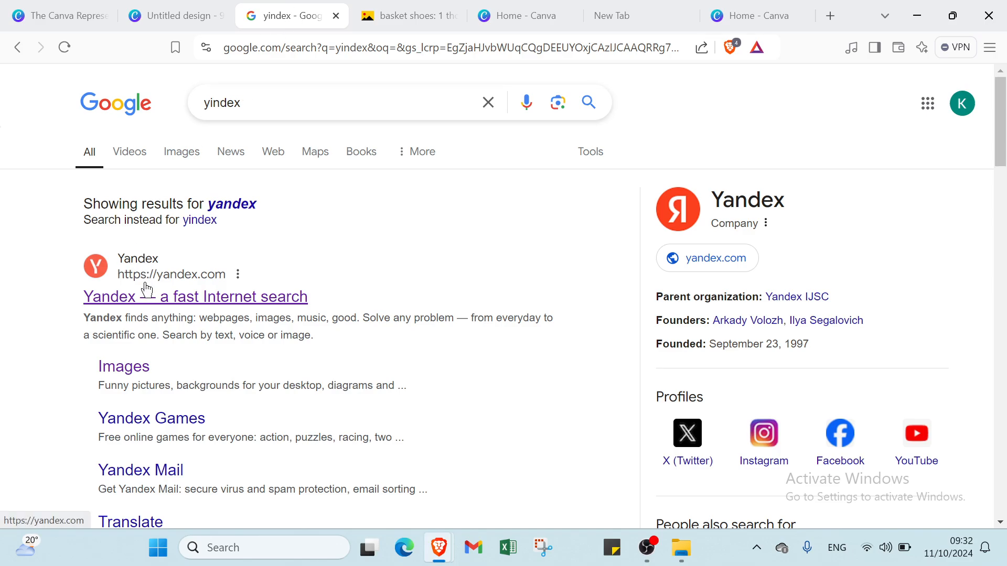
pyautogui.click(387, 21)
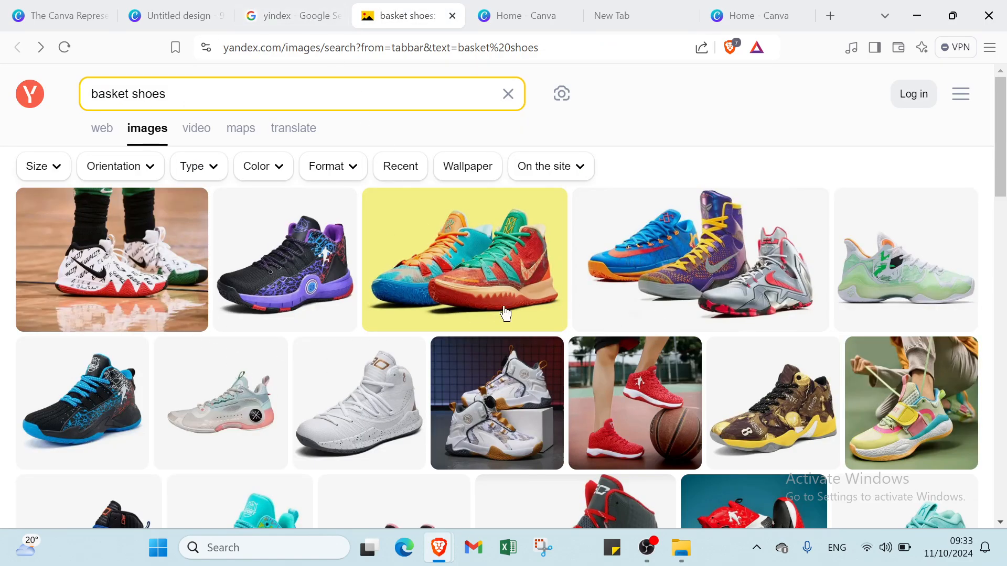
pyautogui.click(320, 274)
pyautogui.click(904, 251)
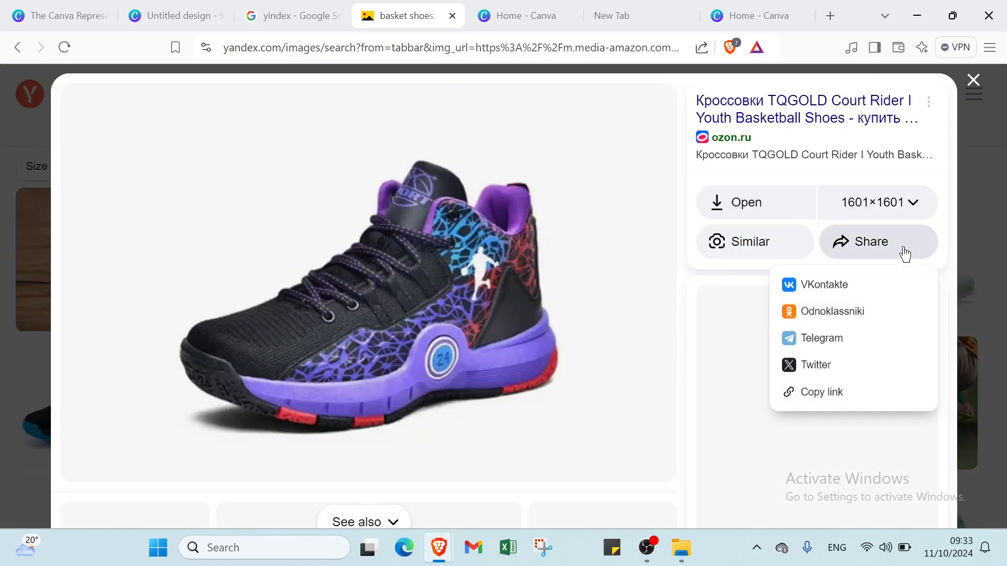
pyautogui.click(819, 391)
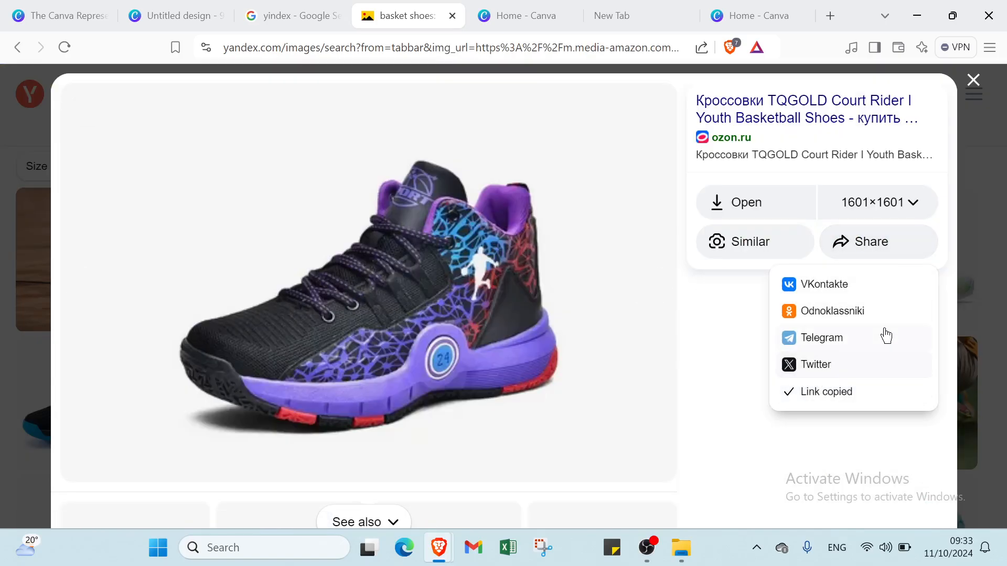
pyautogui.click(974, 90)
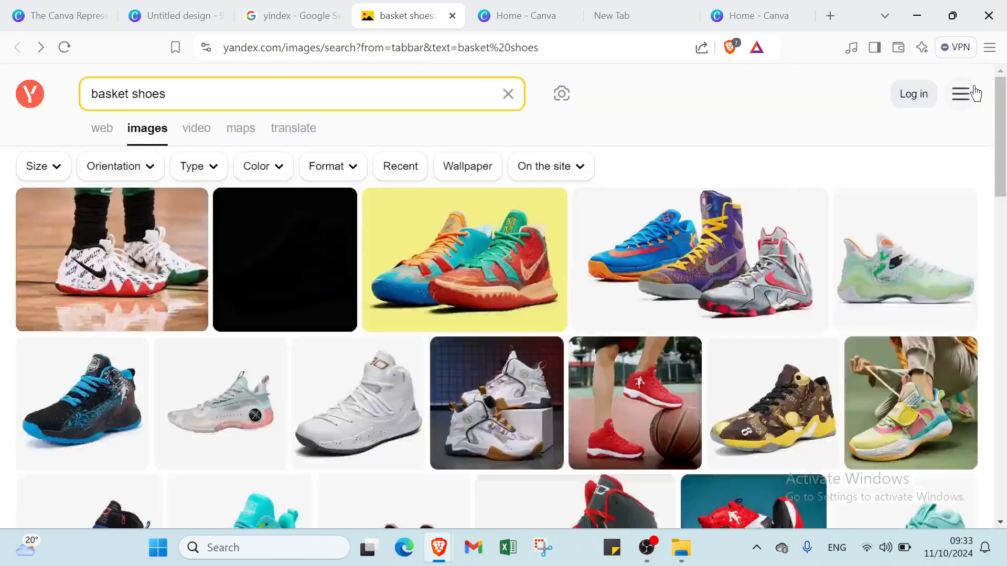
# Step: Switch back to the Canva design and generate a QR code from the copied shoe image link with a margin of 4
pyautogui.click(153, 21)
pyautogui.click(248, 260)
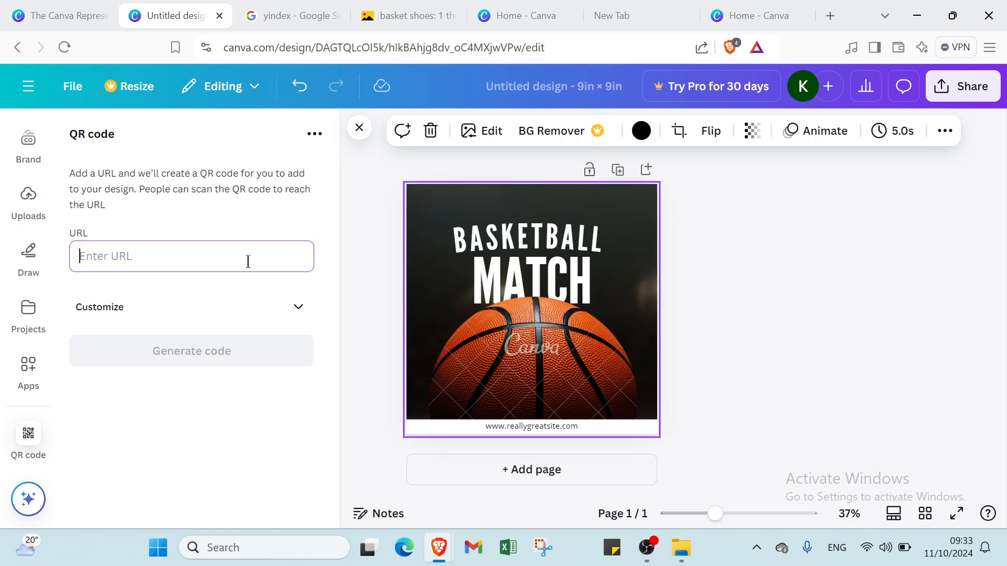
pyautogui.hotkey('ctrl', 'v')
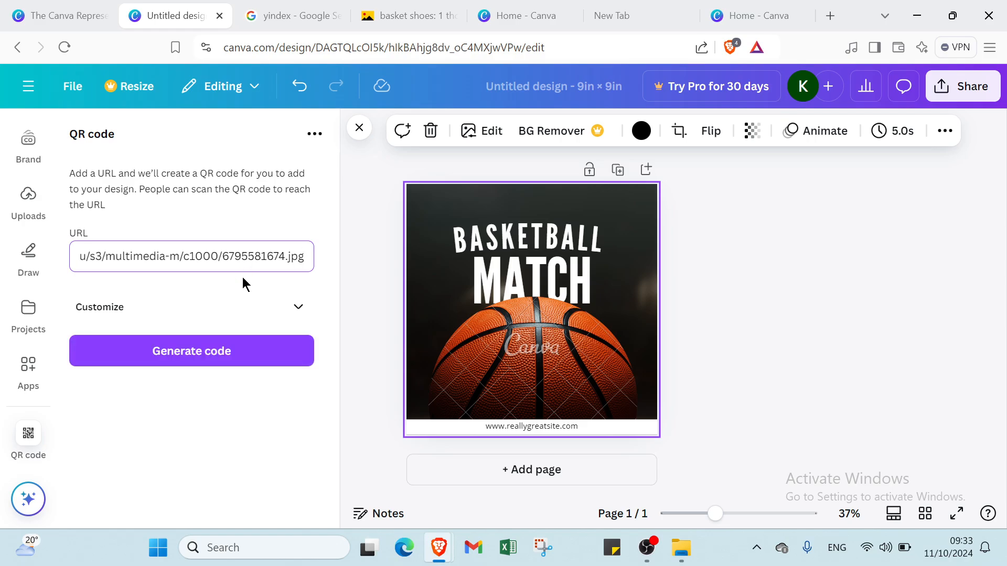
pyautogui.click(266, 316)
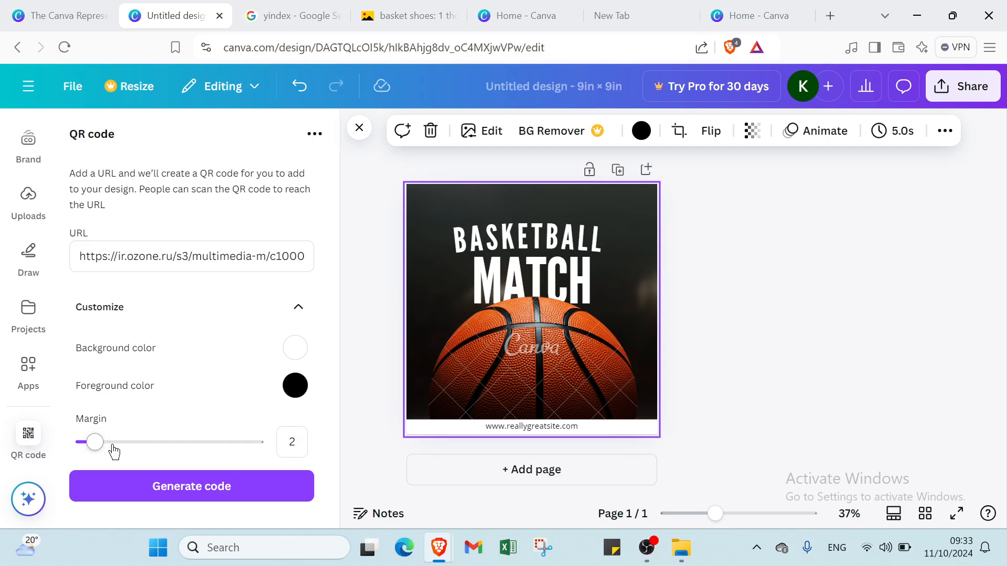
pyautogui.moveTo(93, 443)
pyautogui.mouseDown()
pyautogui.moveTo(131, 445)
pyautogui.moveTo(107, 441)
pyautogui.mouseUp()
pyautogui.click(158, 477)
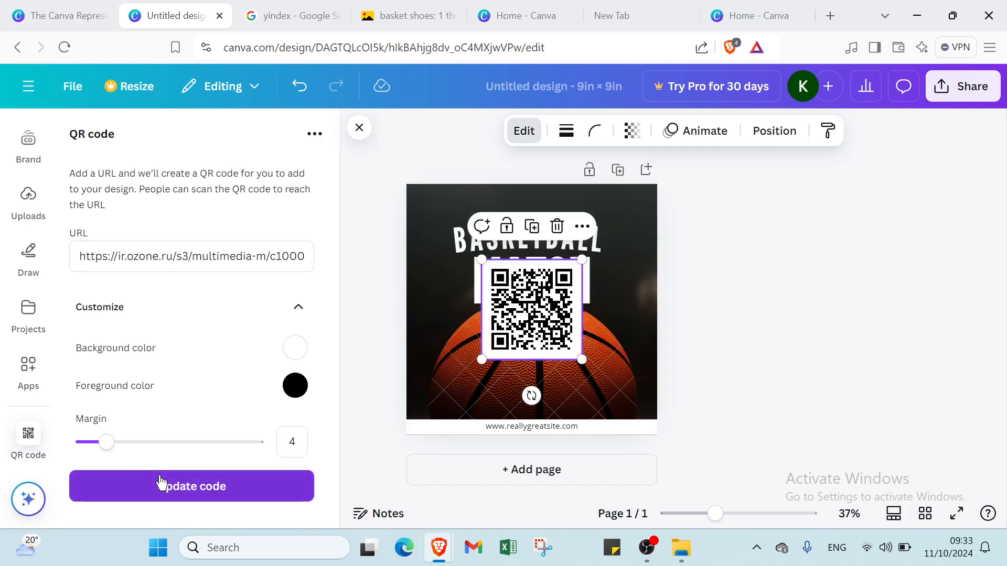
# Step: Shrink the QR code into the page's upper-right corner and lower the basketball image below the "MATCH" text
pyautogui.click(622, 332)
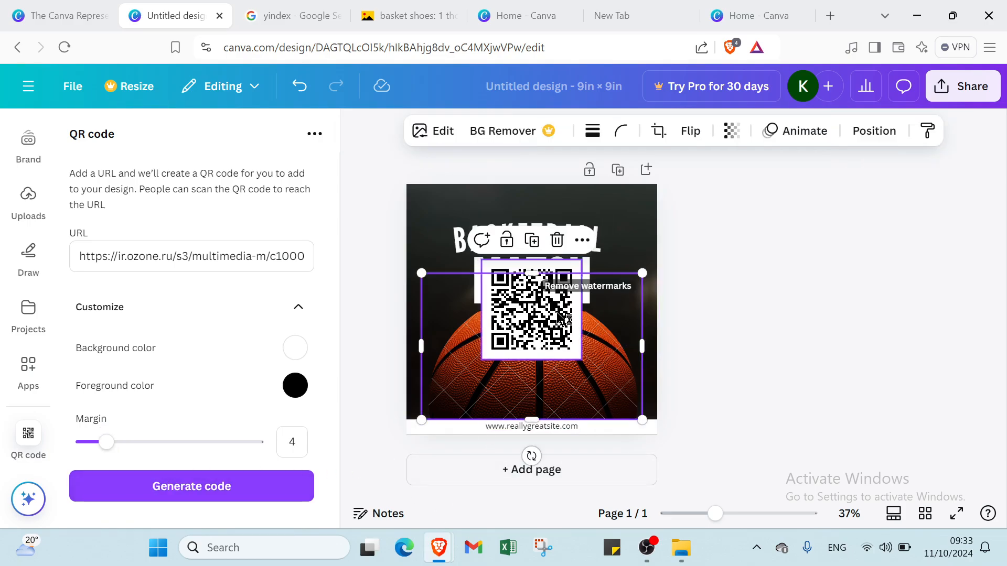
pyautogui.moveTo(555, 323)
pyautogui.mouseDown()
pyautogui.moveTo(579, 342)
pyautogui.moveTo(554, 310)
pyautogui.mouseUp()
pyautogui.click(543, 313)
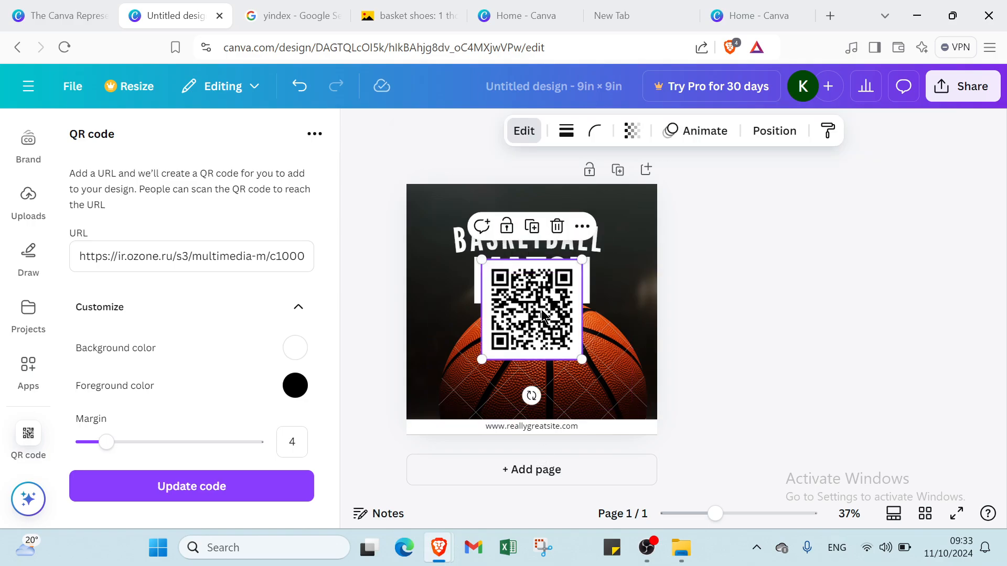
pyautogui.moveTo(480, 257); pyautogui.dragTo(651, 210)
pyautogui.click(574, 315)
pyautogui.moveTo(574, 315); pyautogui.dragTo(558, 338)
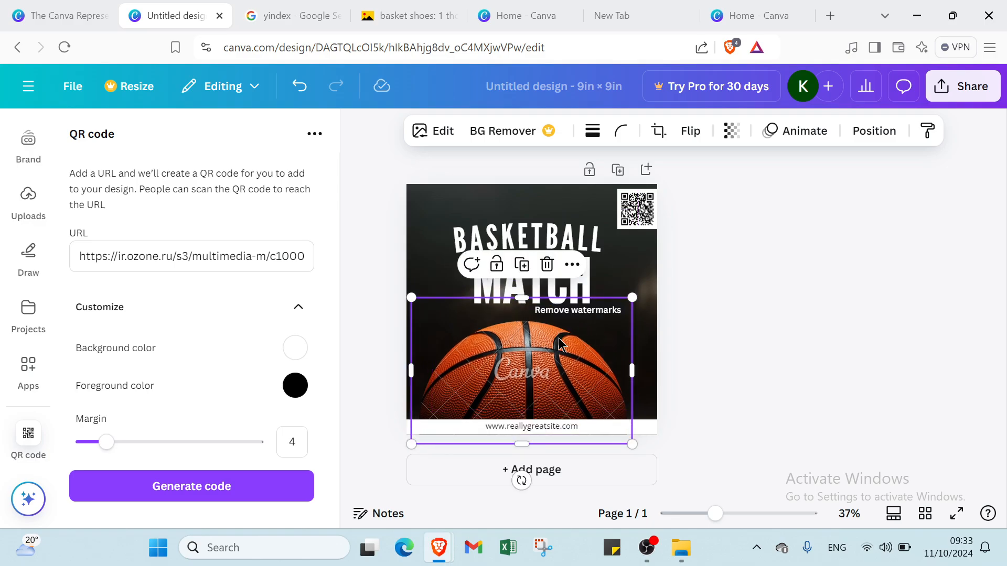
pyautogui.click(709, 292)
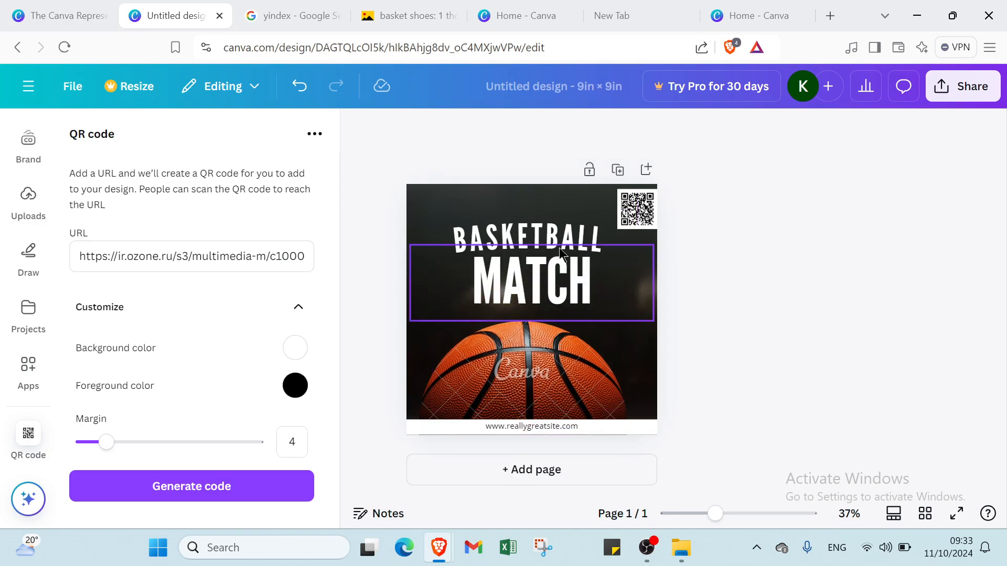
# Step: Delete the "MATCH" text and shift the "BASKETBALL" title and the ball image upward on the page
pyautogui.moveTo(556, 268)
pyautogui.mouseDown()
pyautogui.moveTo(546, 291)
pyautogui.moveTo(539, 276)
pyautogui.mouseUp()
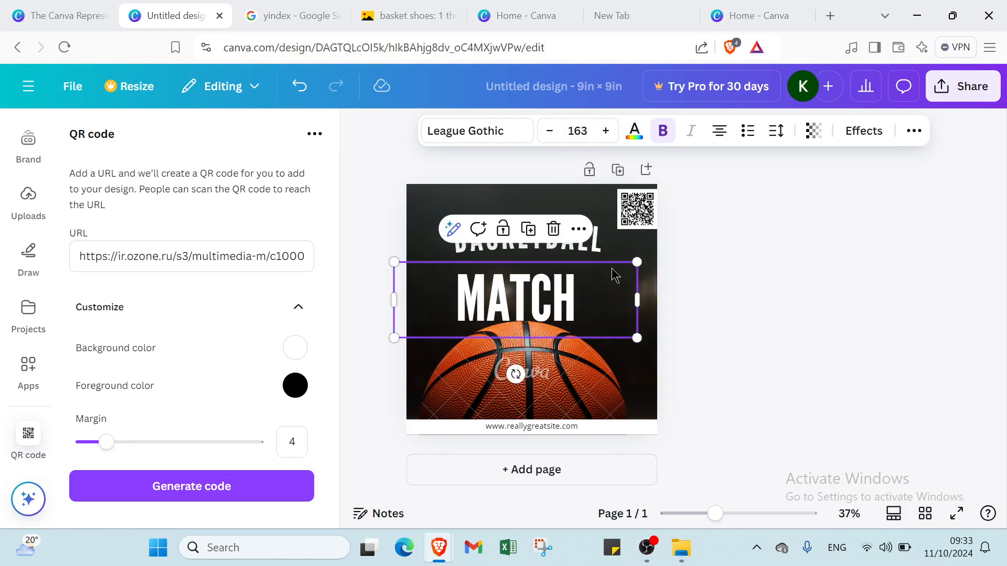
pyautogui.press('Delete')
pyautogui.moveTo(562, 234); pyautogui.dragTo(560, 198)
pyautogui.moveTo(540, 338)
pyautogui.mouseDown()
pyautogui.moveTo(538, 346)
pyautogui.moveTo(535, 271)
pyautogui.moveTo(516, 317)
pyautogui.moveTo(545, 321)
pyautogui.mouseUp()
# Step: Enlarge the QR code slightly and centre it between the "BASKETBALL" title and the ball
pyautogui.click(628, 210)
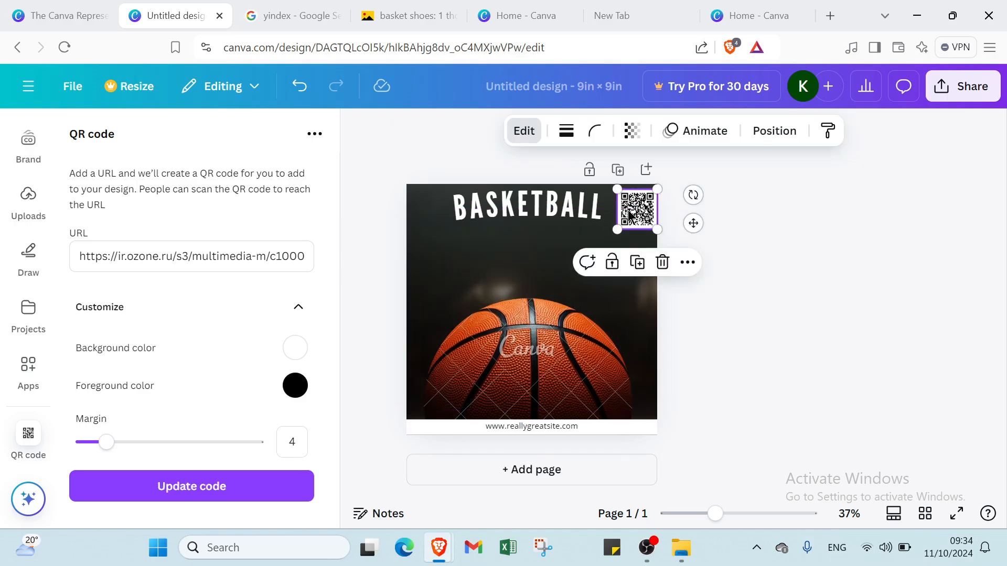
pyautogui.moveTo(618, 233); pyautogui.dragTo(512, 266)
pyautogui.click(723, 256)
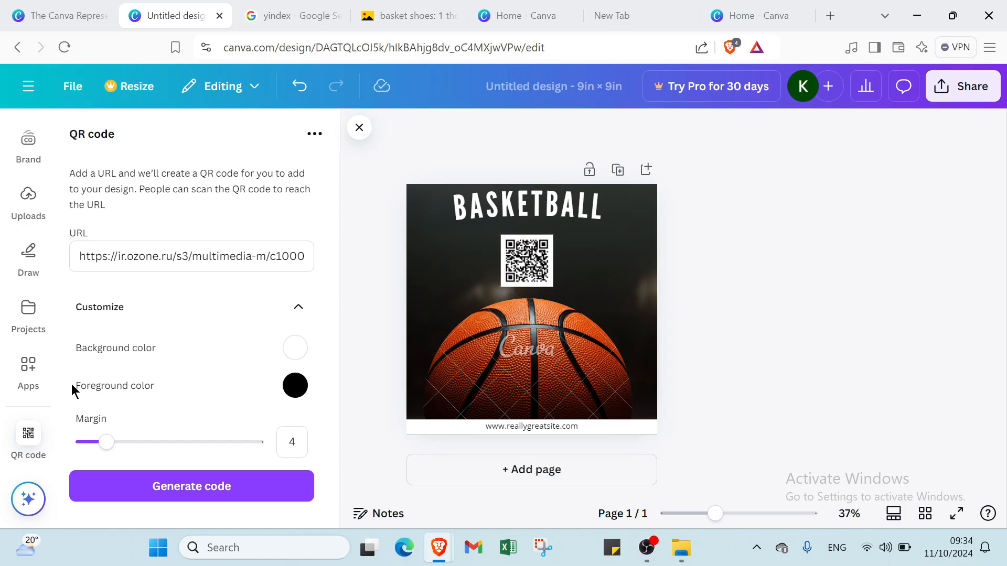
pyautogui.scroll(1, 34, 373)
pyautogui.scroll(2, 31, 361)
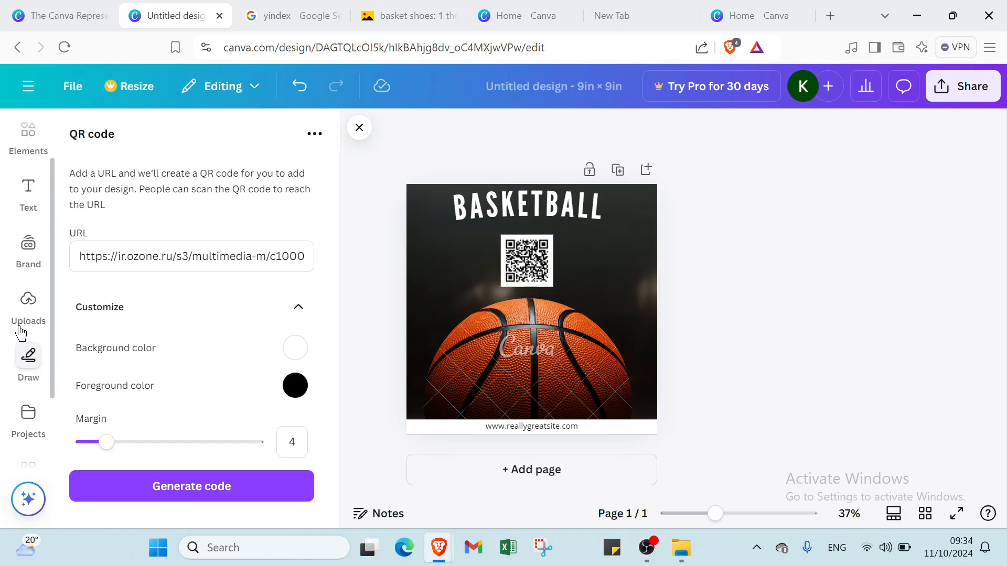
pyautogui.click(35, 196)
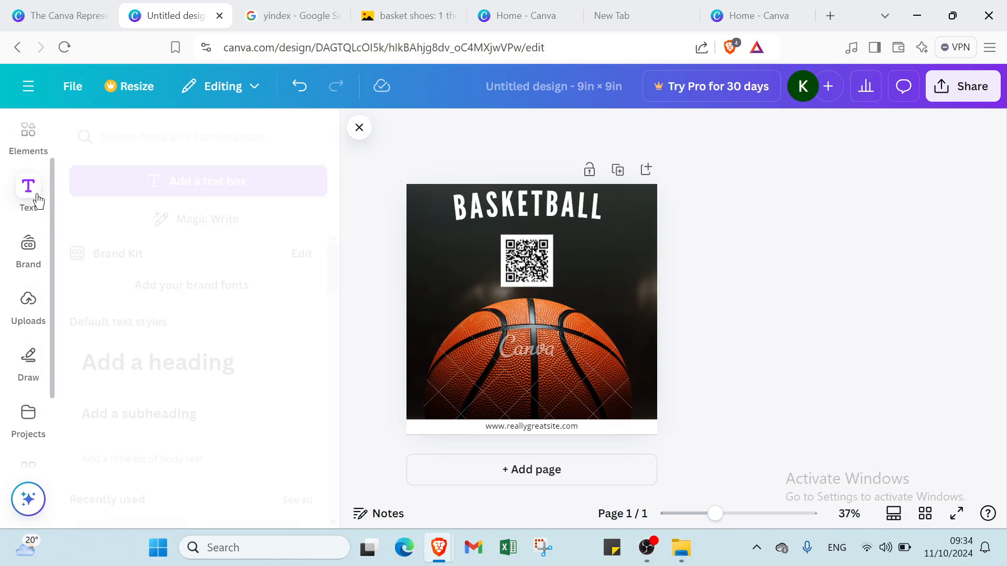
pyautogui.click(170, 379)
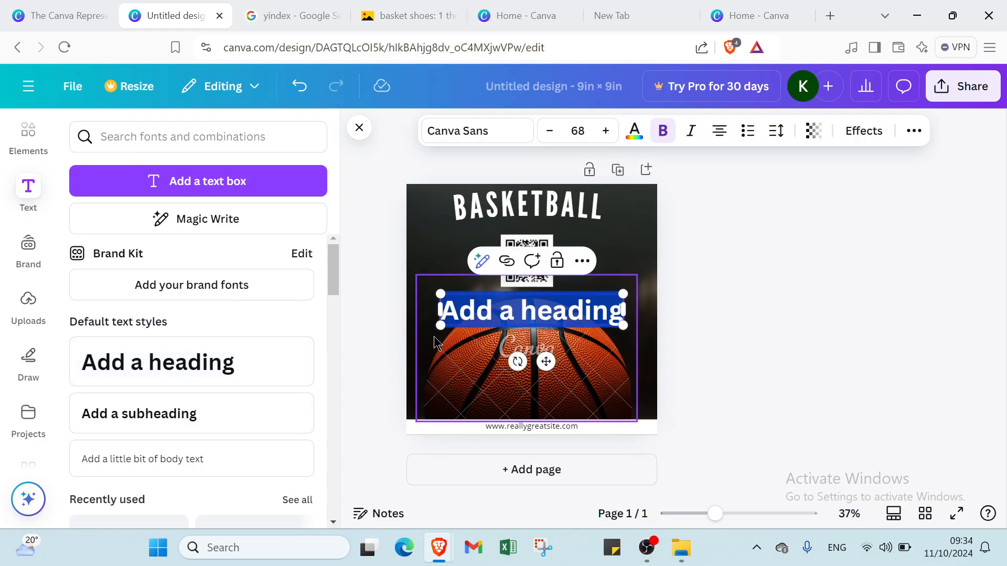
pyautogui.click(184, 418)
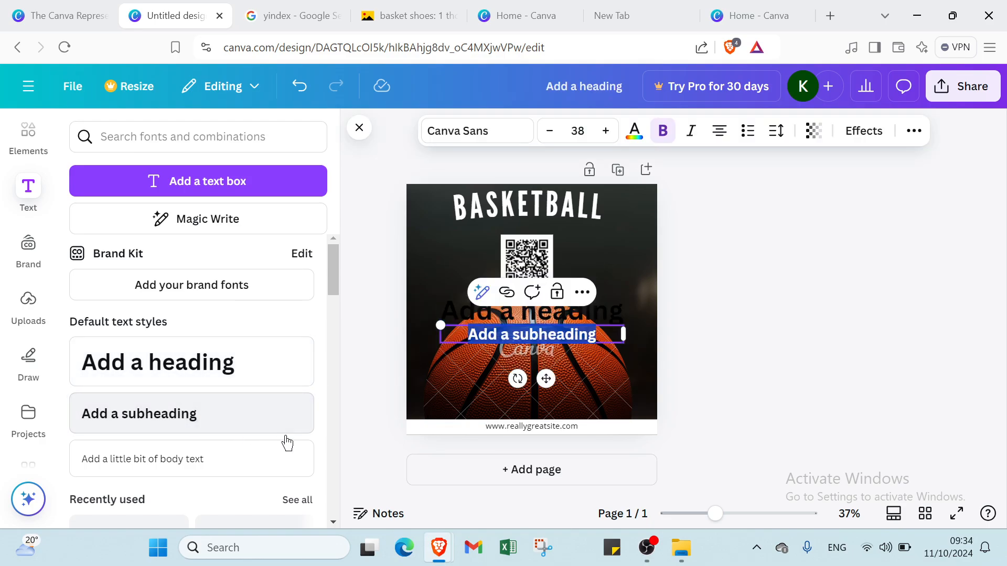
pyautogui.click(696, 297)
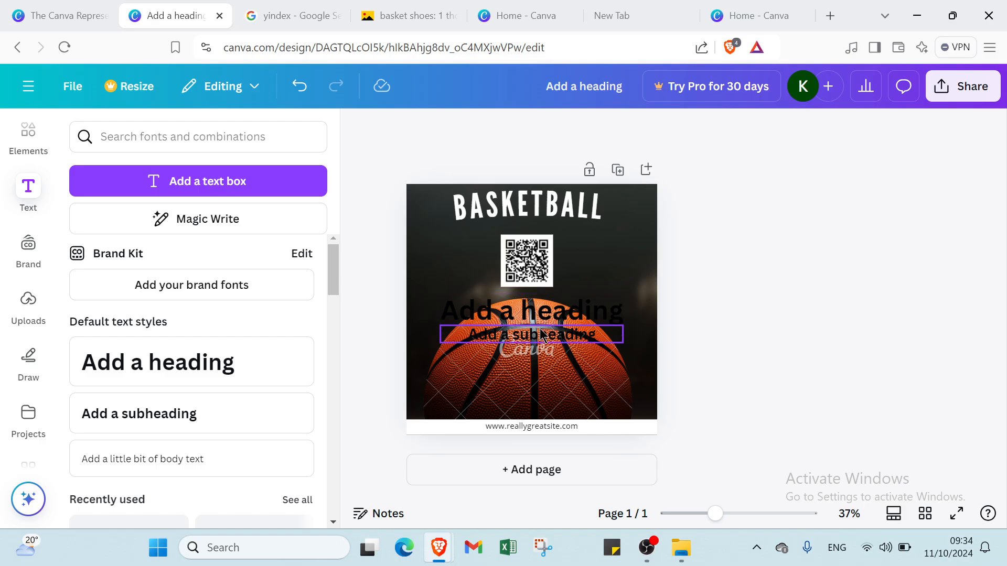
pyautogui.click(557, 306)
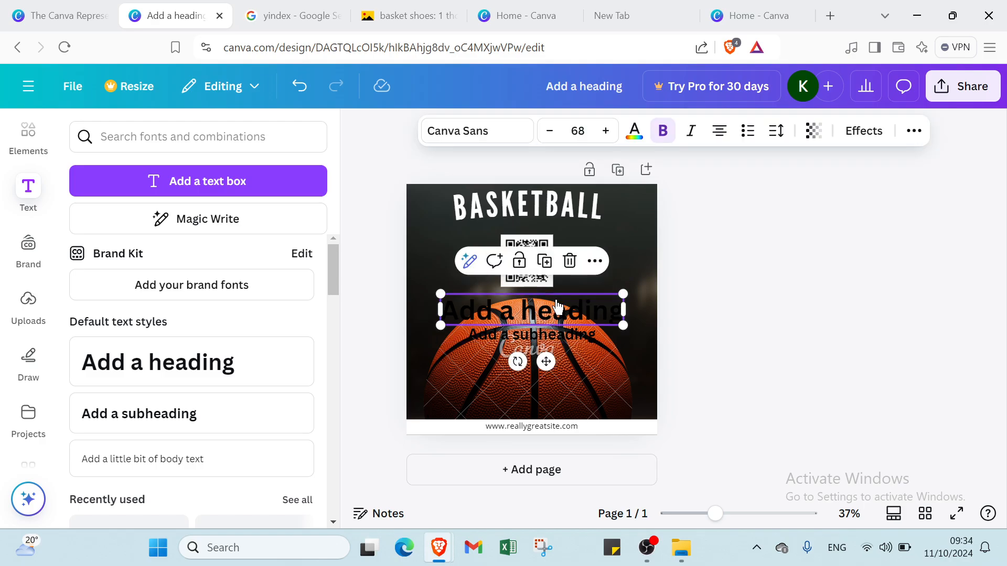
pyautogui.press('Delete')
pyautogui.moveTo(543, 328); pyautogui.dragTo(651, 237)
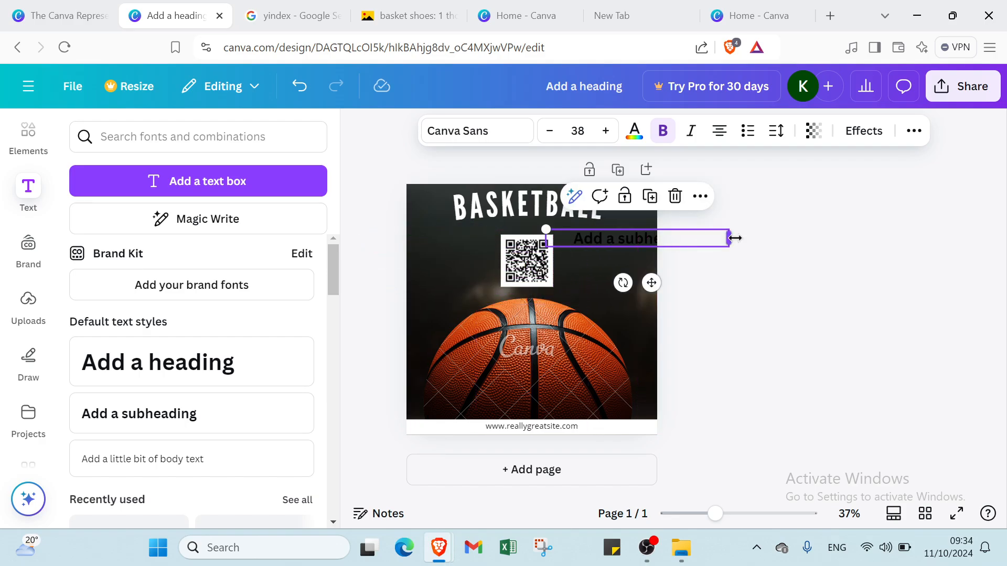
pyautogui.click(684, 203)
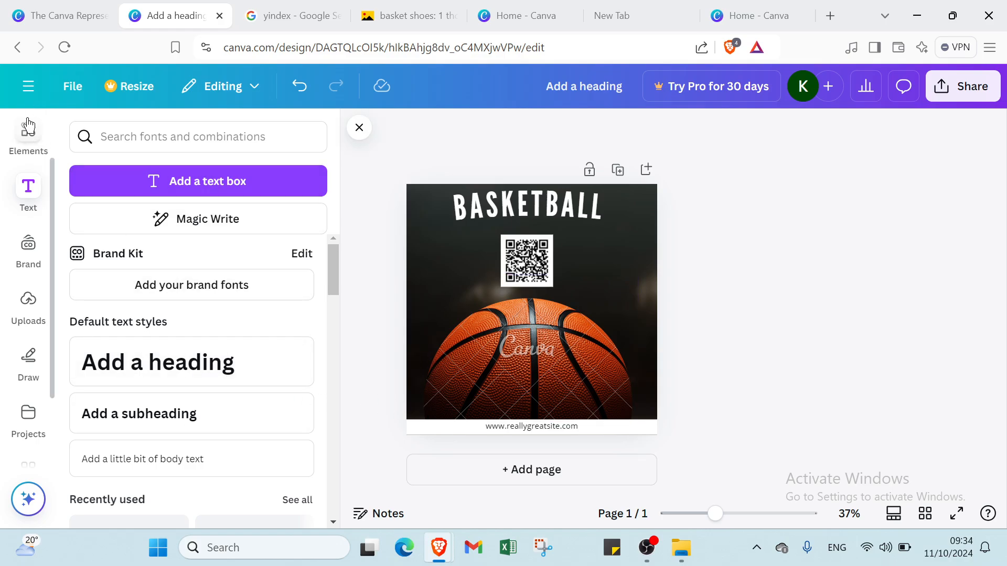
# Step: Leave the basketball design for the Canva home page and create a new presentation from the other open Canva tab
pyautogui.scroll(2, 29, 126)
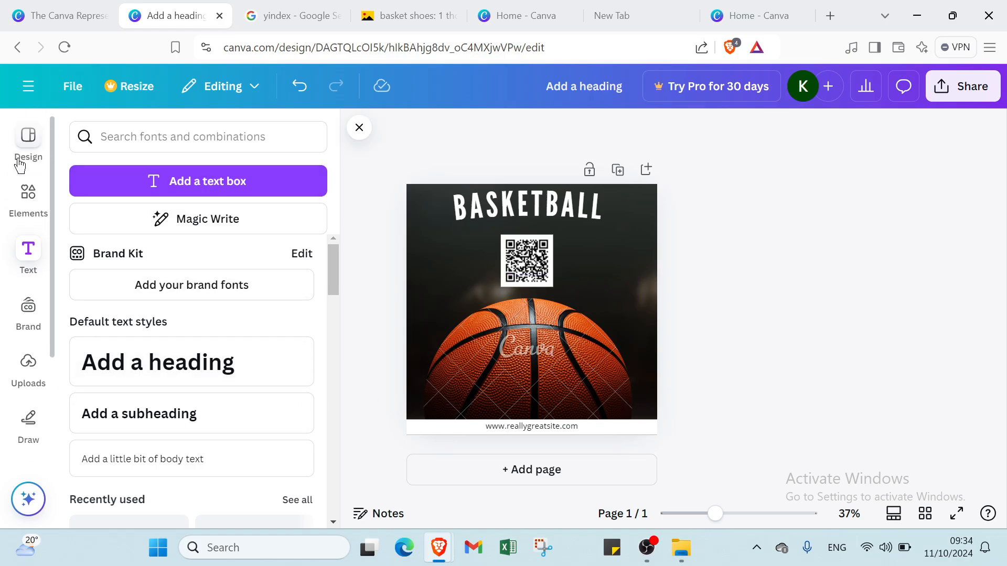
pyautogui.click(22, 98)
pyautogui.click(527, 16)
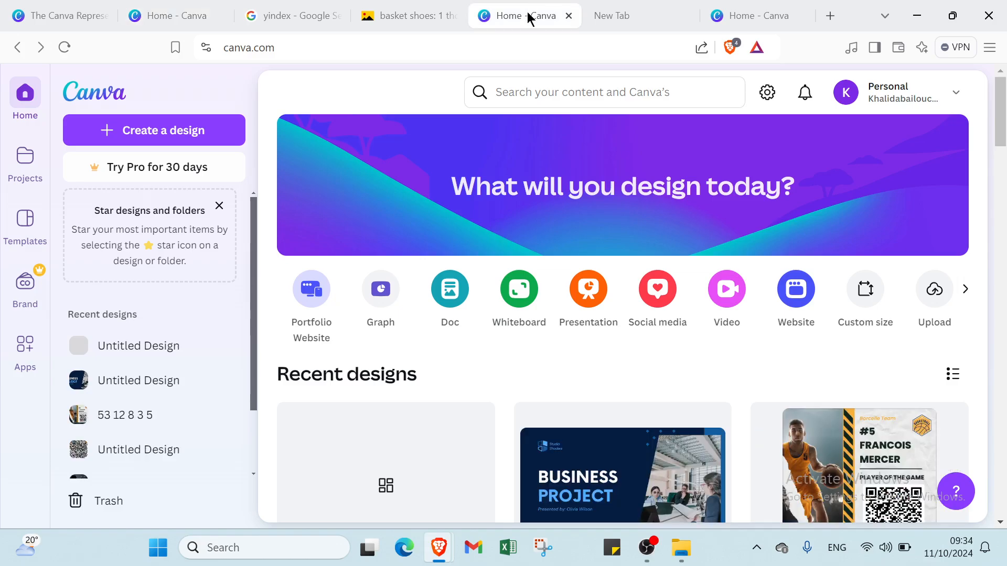
pyautogui.click(602, 297)
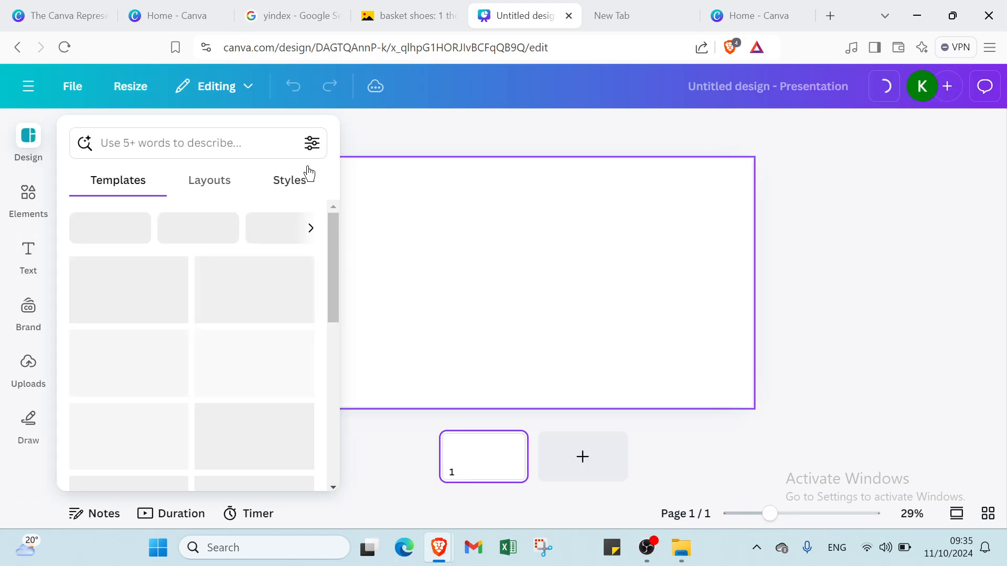
# Step: Apply the "Shattered Illusions" cover page from the recently used TV & Film Treatment Deck template to the first slide
pyautogui.click(202, 142)
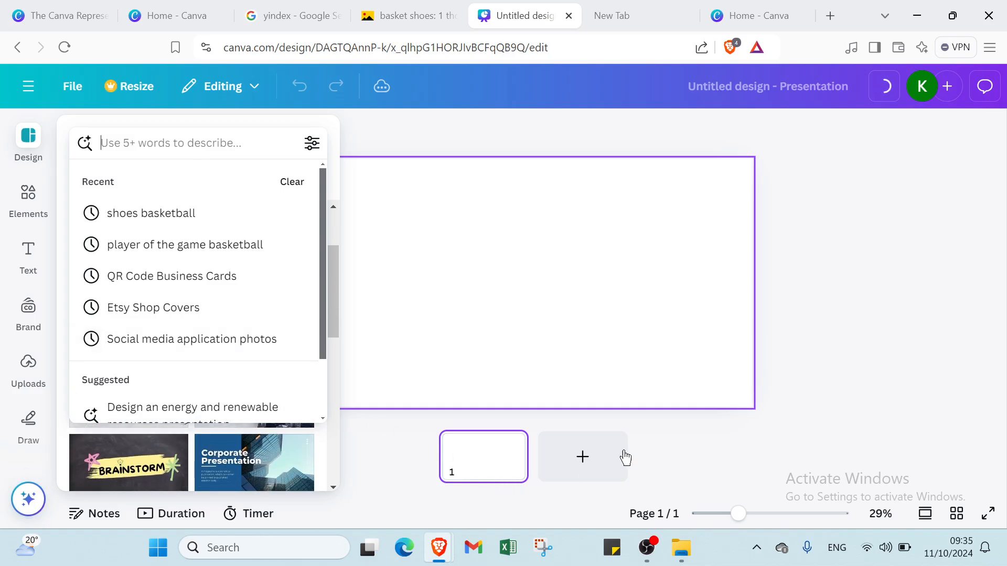
pyautogui.click(1004, 315)
pyautogui.scroll(2, 232, 343)
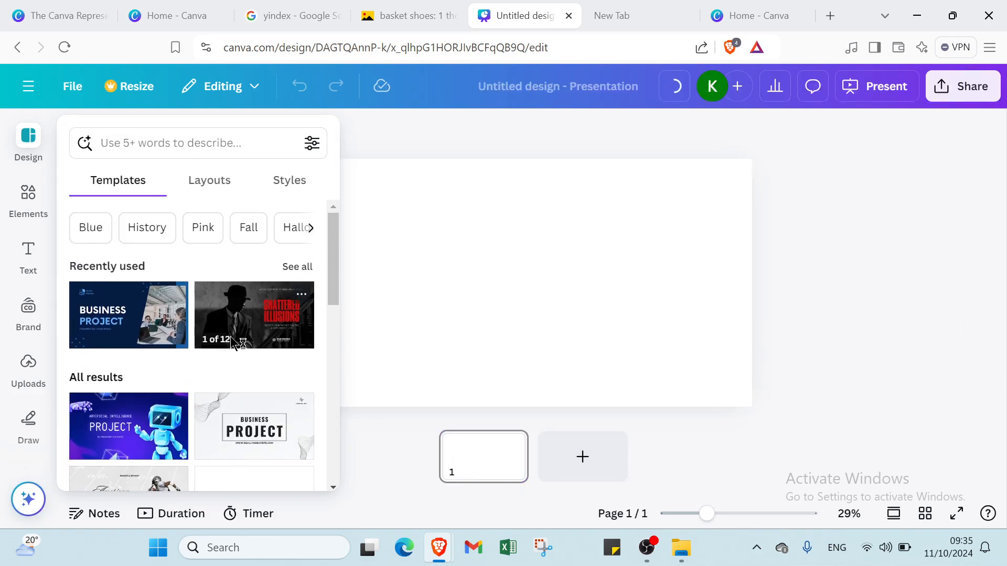
pyautogui.click(290, 323)
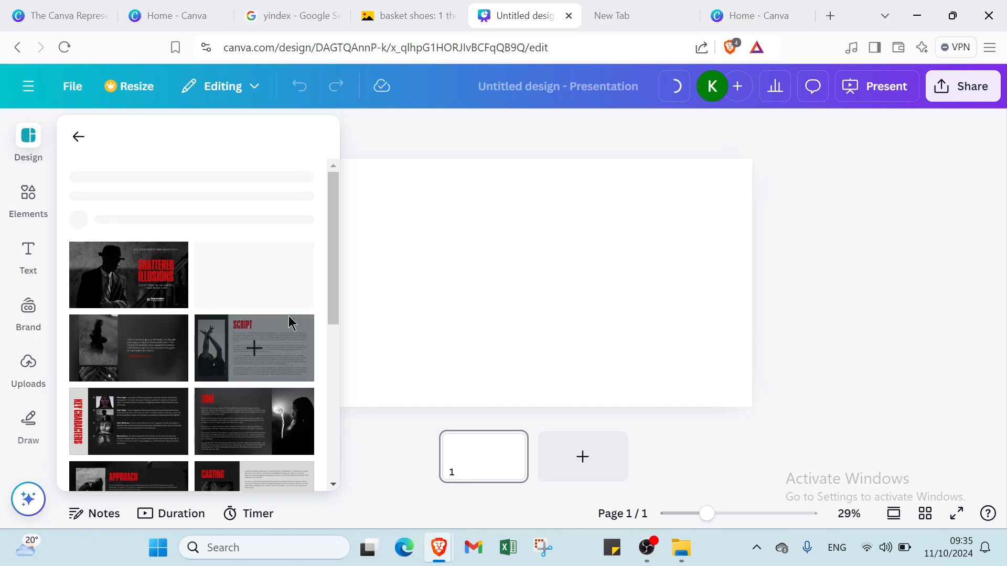
pyautogui.click(251, 414)
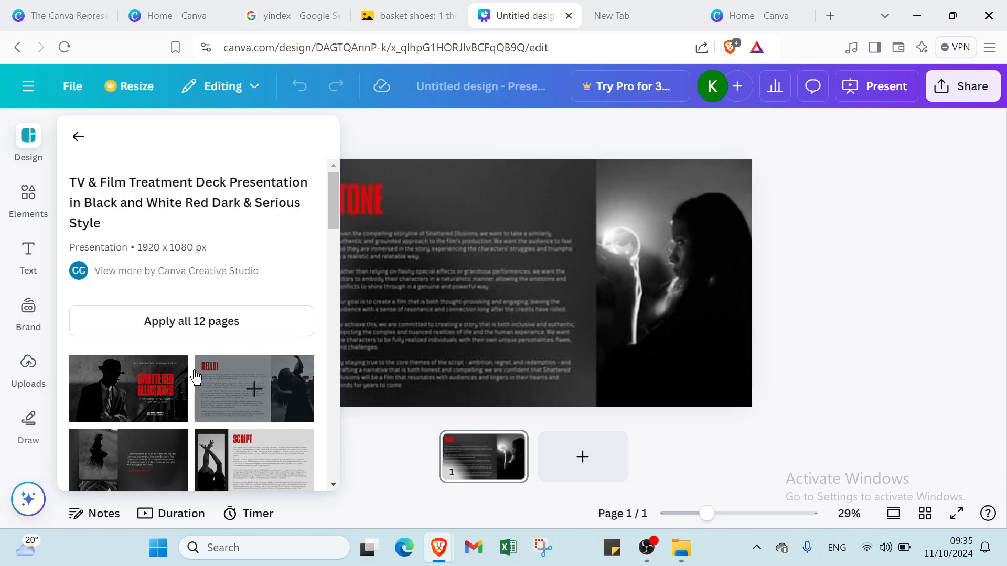
pyautogui.click(153, 382)
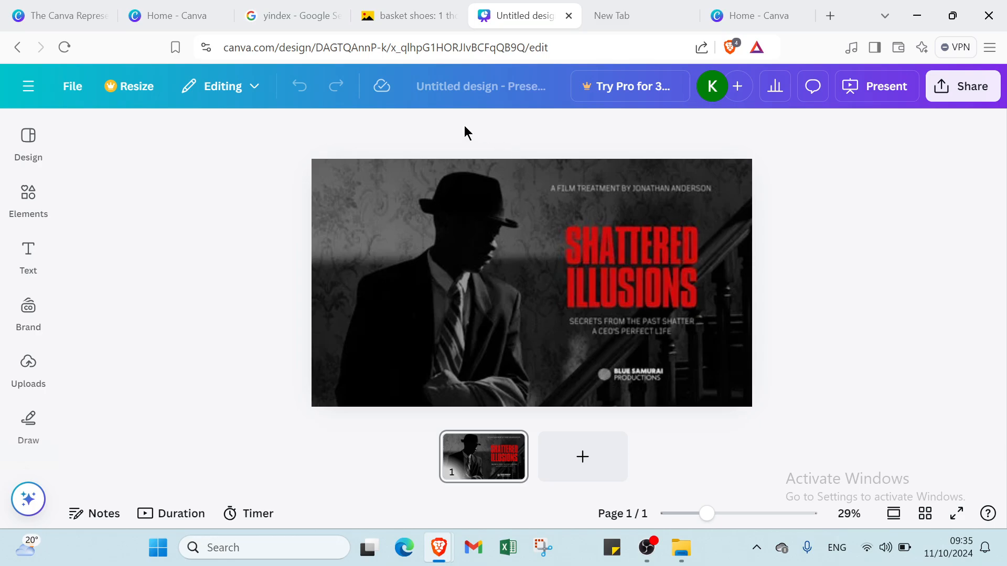
# Step: Create a public view link with watermarks for the presentation and copy it
pyautogui.click(957, 94)
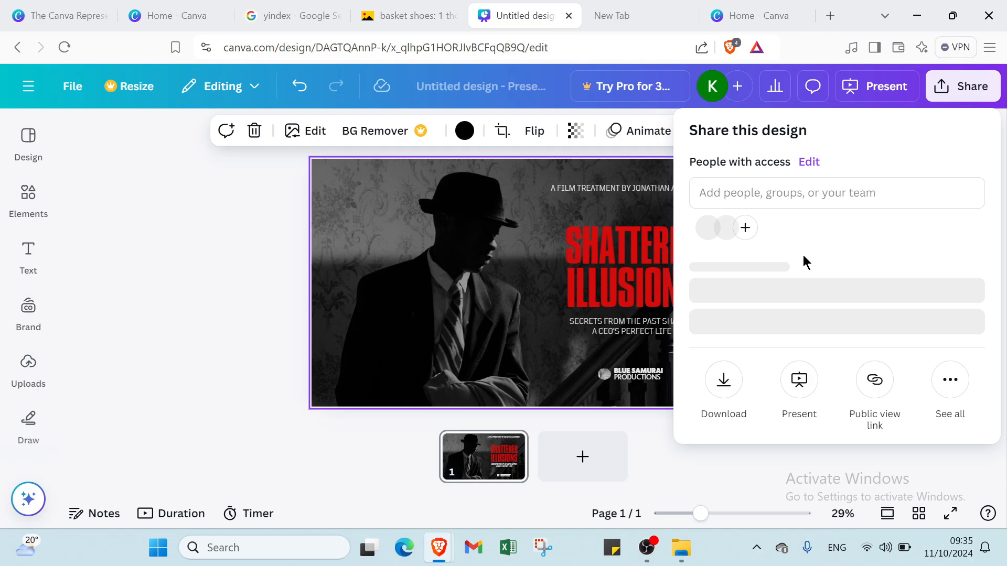
pyautogui.click(873, 404)
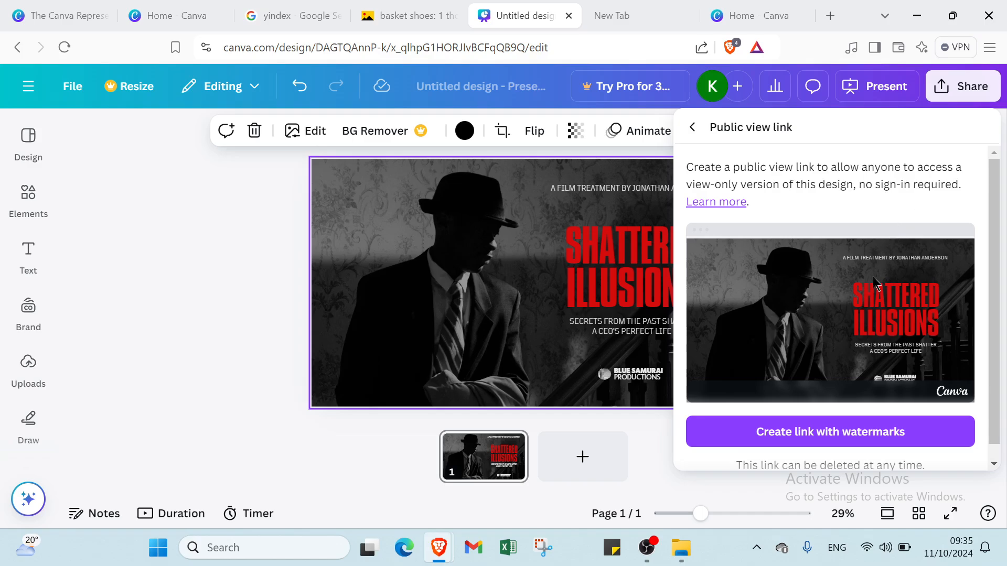
pyautogui.scroll(-1, 861, 333)
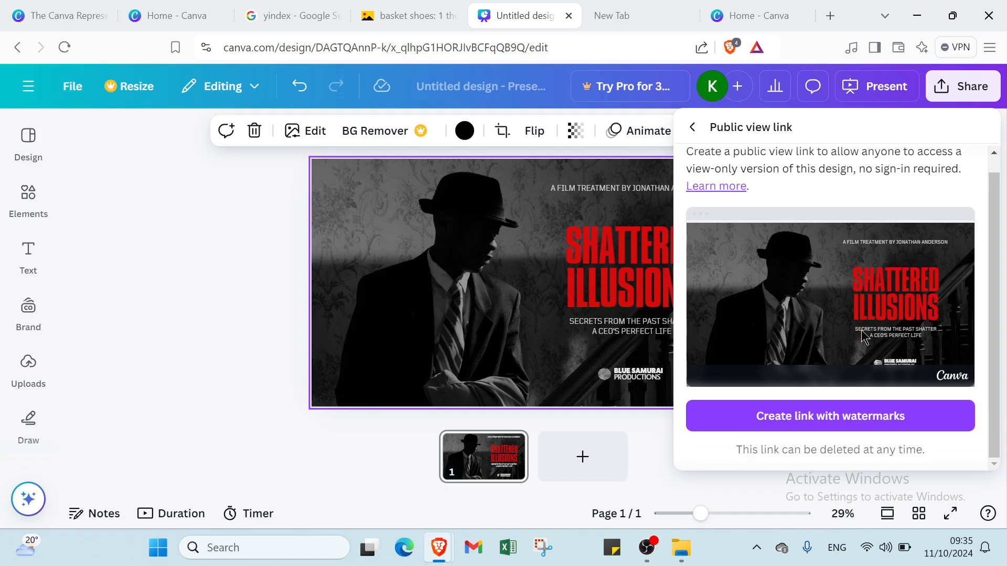
pyautogui.click(864, 418)
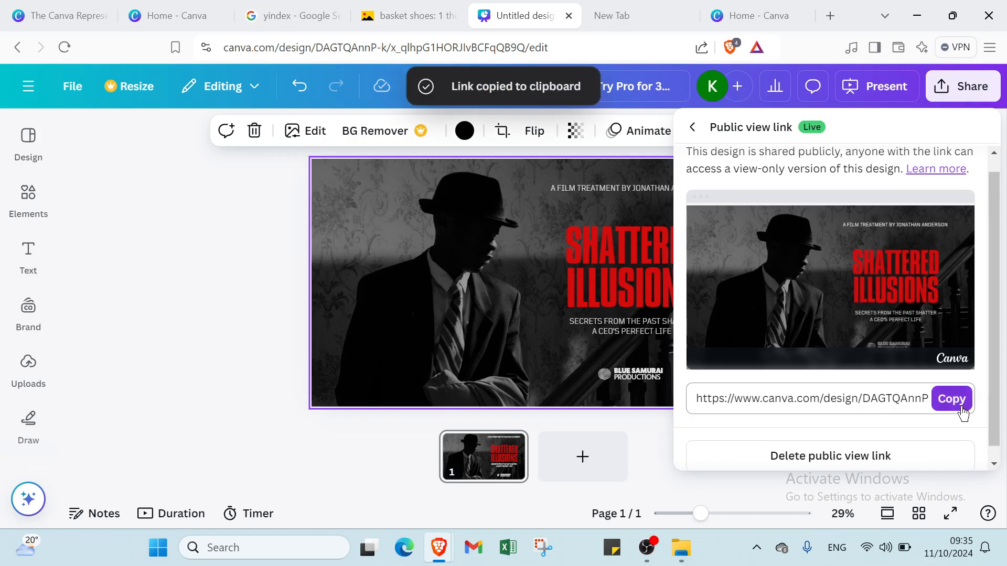
pyautogui.click(951, 398)
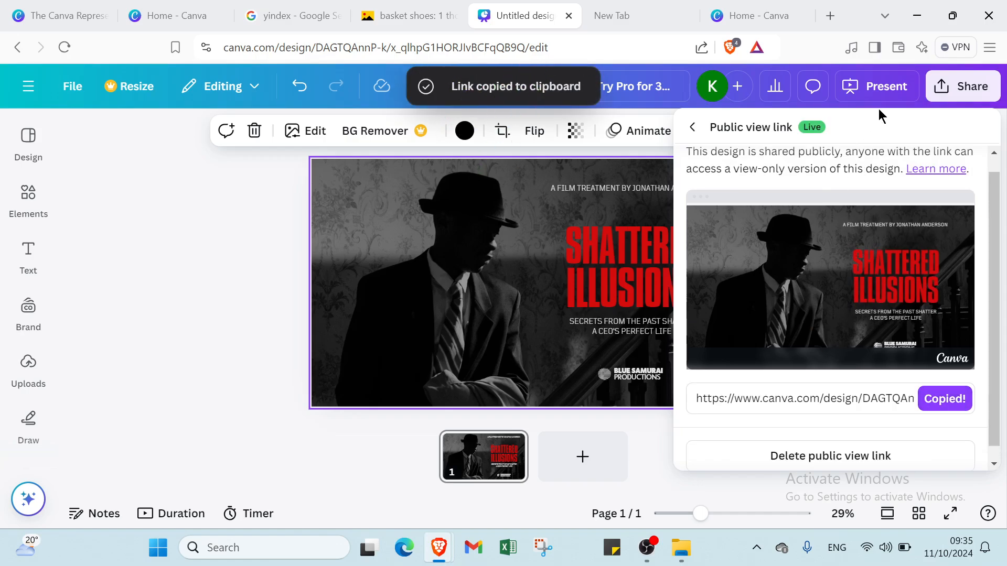
# Step: Close the sharing options and return from the presentation to the Canva home page
pyautogui.click(120, 205)
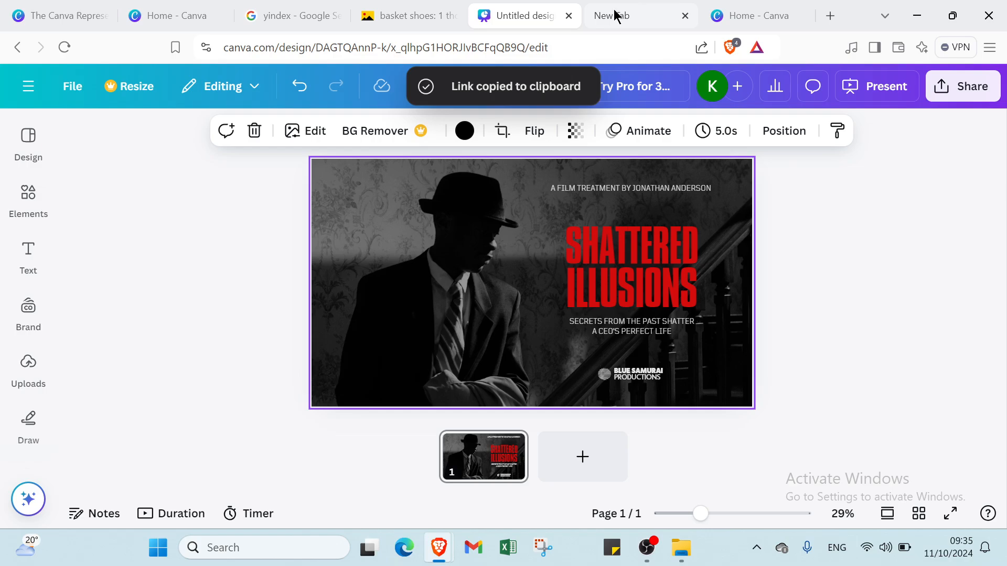
pyautogui.click(26, 88)
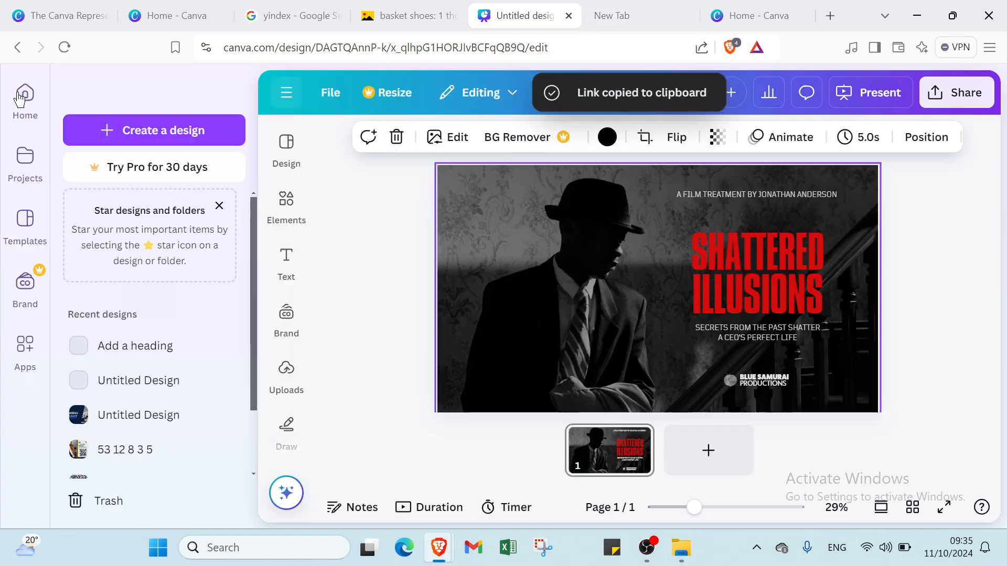
pyautogui.click(19, 98)
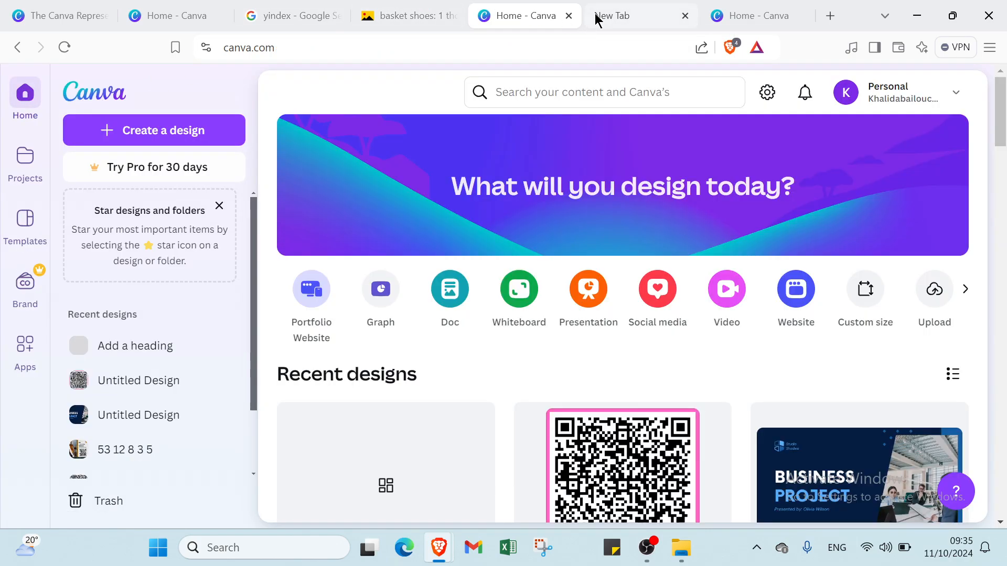
# Step: Open the copied public view link in the empty browser tab to check it, and go back to the blank page
pyautogui.click(595, 13)
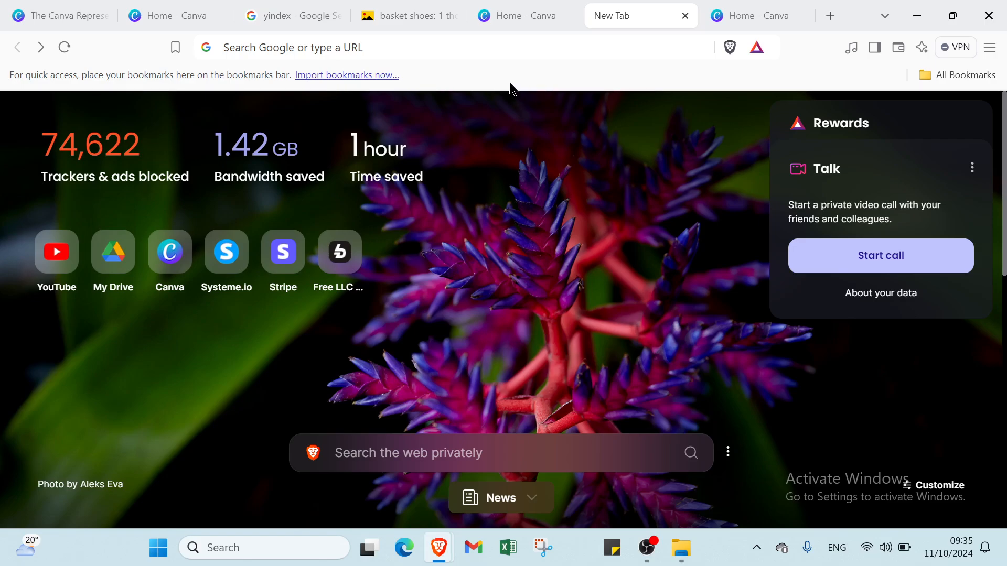
pyautogui.click(445, 53)
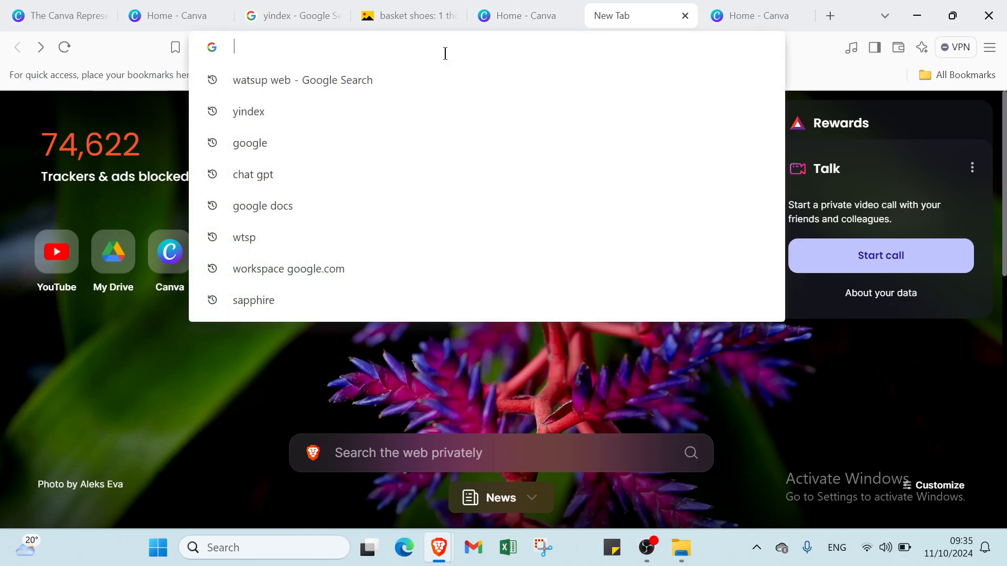
pyautogui.hotkey('ctrl', 'v')
pyautogui.press('Return')
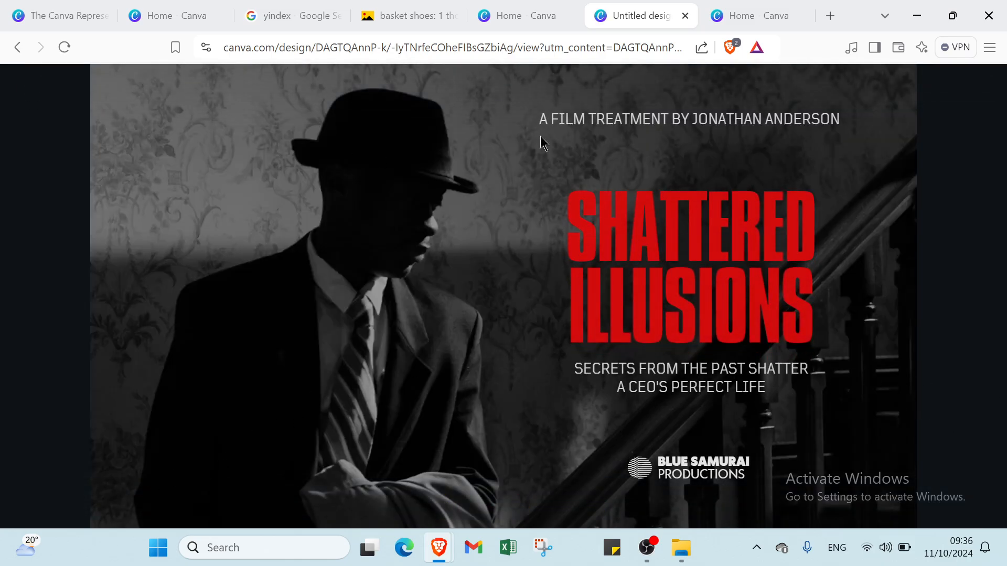
pyautogui.click(16, 48)
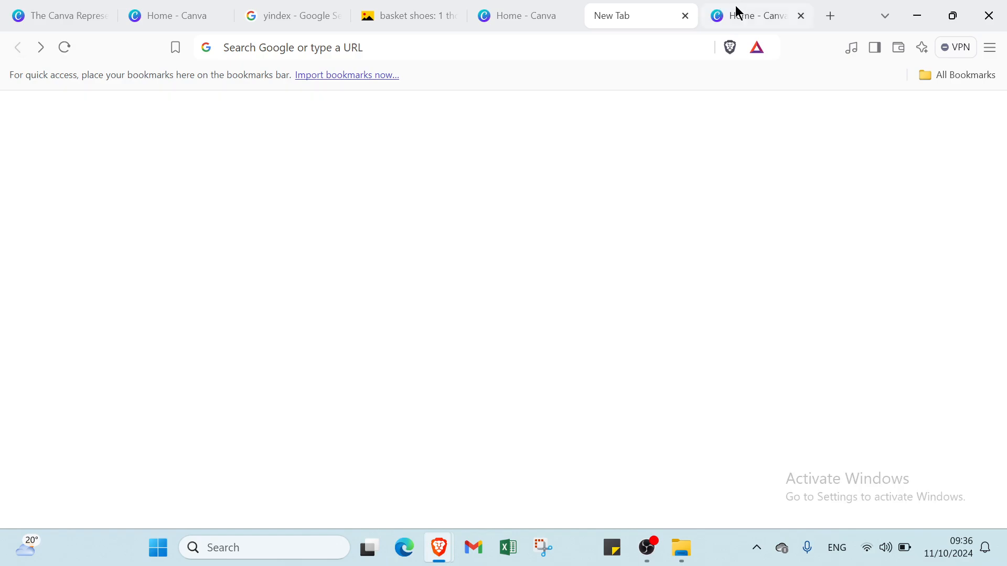
# Step: Switch to the last Canva tab and create a new custom-size design of 9 × 9 in
pyautogui.click(740, 14)
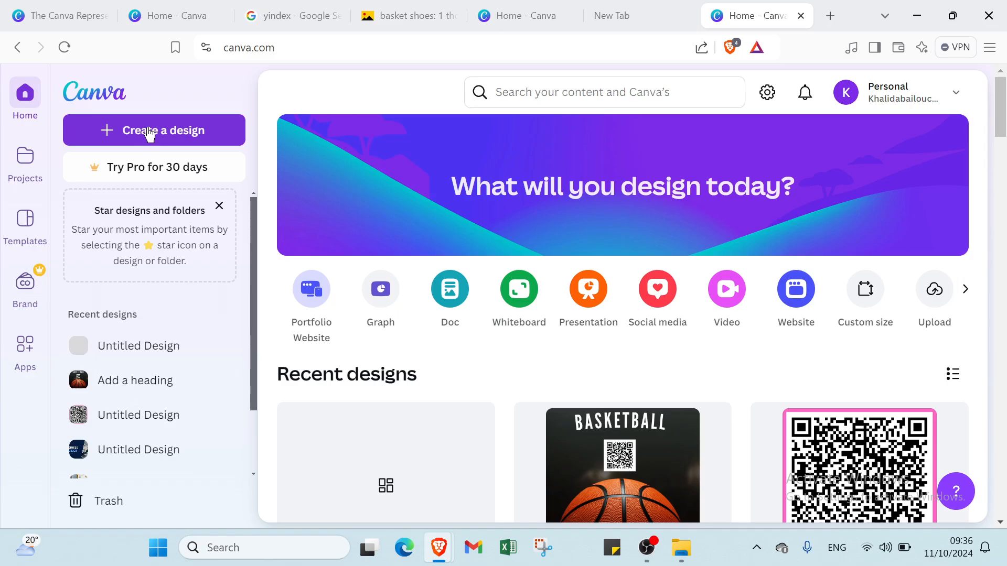
pyautogui.click(150, 132)
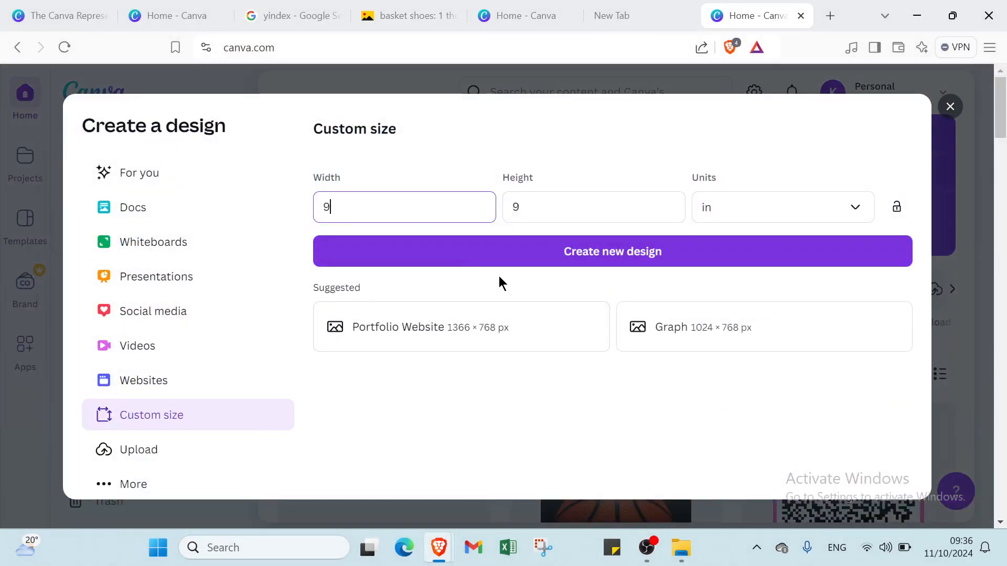
pyautogui.click(578, 257)
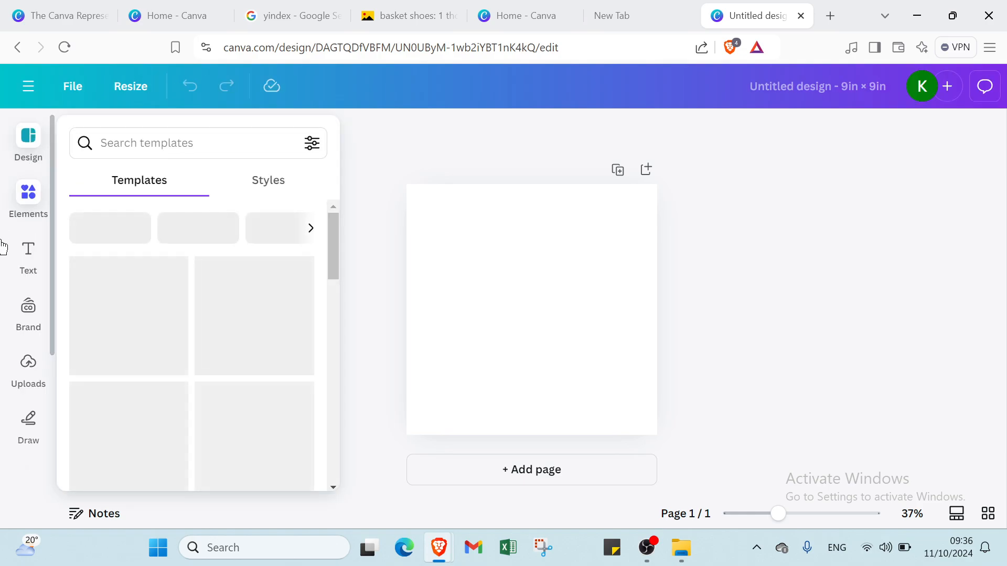
# Step: Search the Canva apps for "QR code" and open the QR code app
pyautogui.scroll(-1, 13, 399)
pyautogui.scroll(-1, 13, 400)
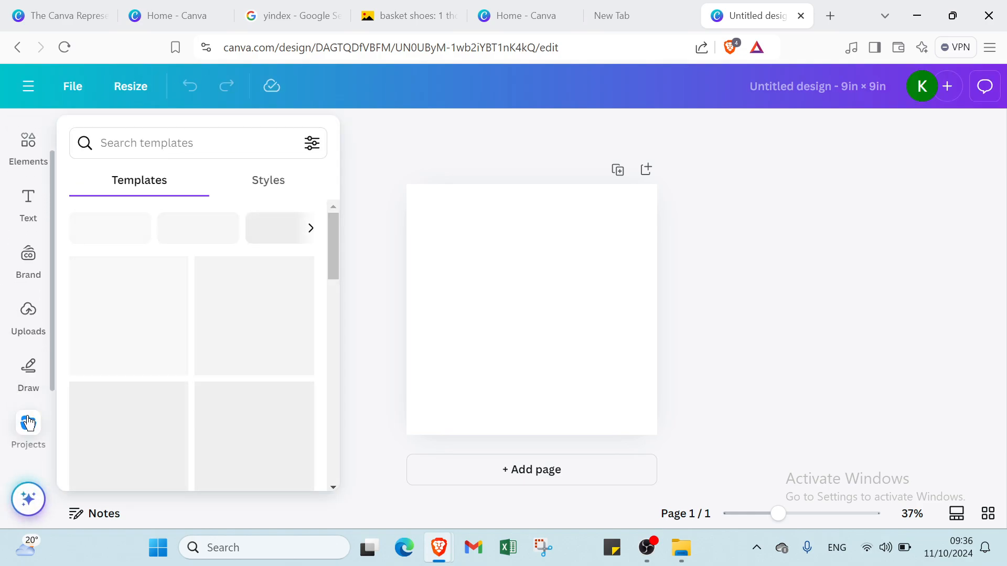
pyautogui.scroll(-2, 29, 415)
pyautogui.click(29, 422)
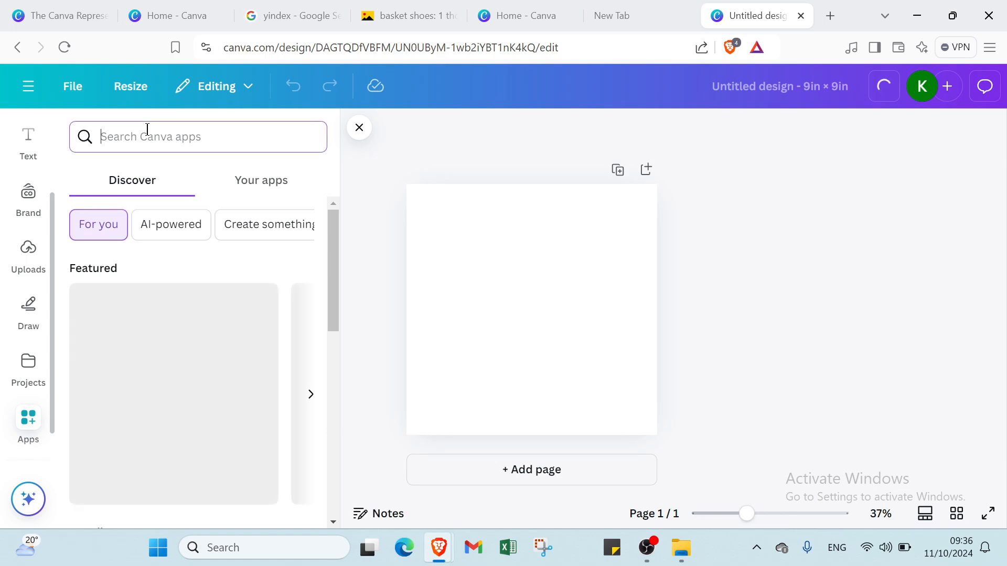
pyautogui.write('q')
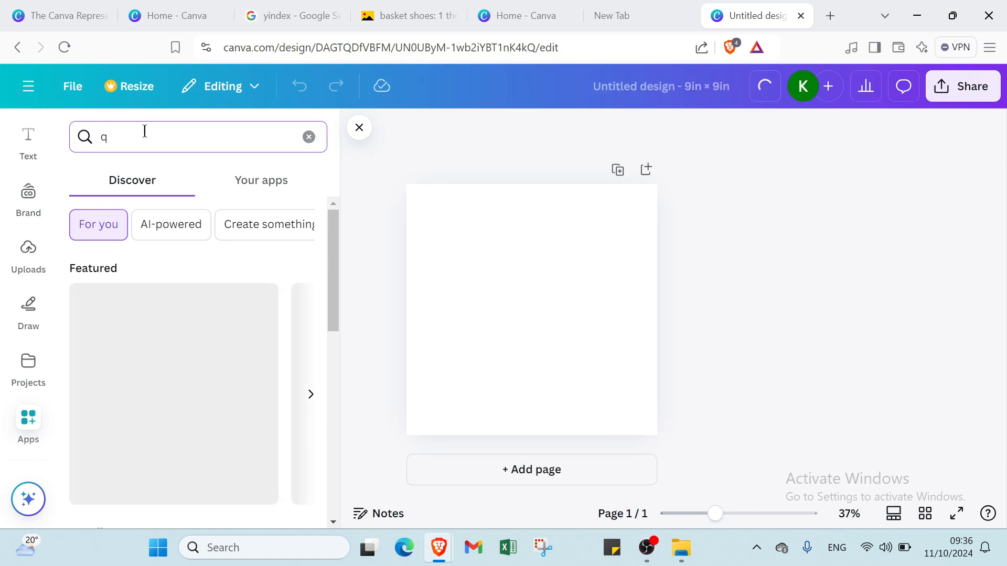
pyautogui.press('BackSpace')
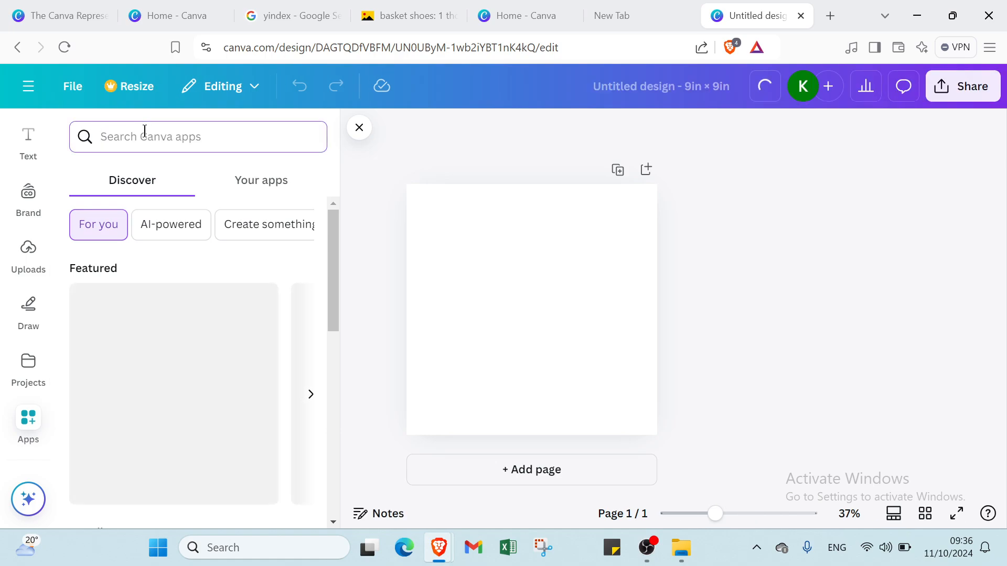
pyautogui.write('QR')
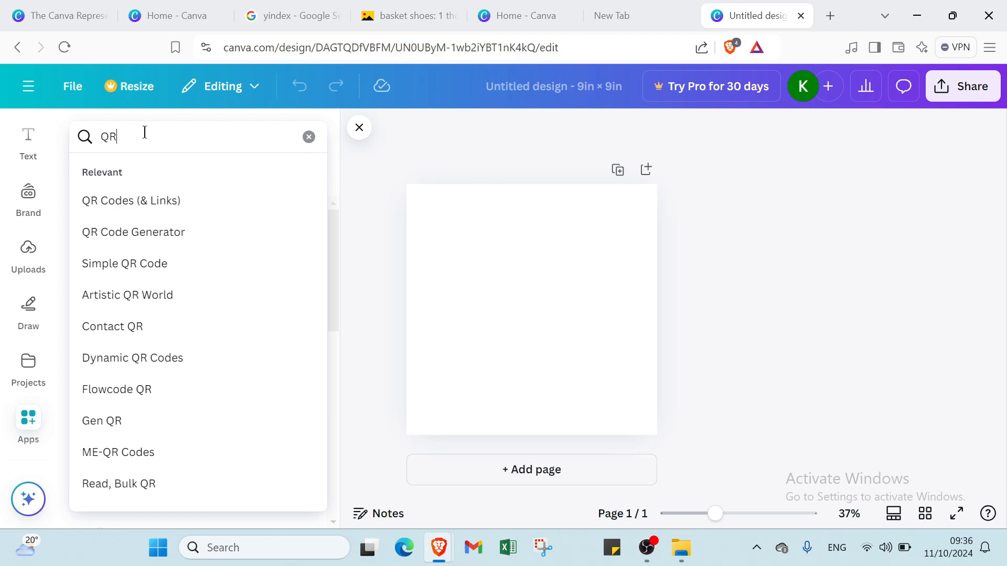
pyautogui.write(' code')
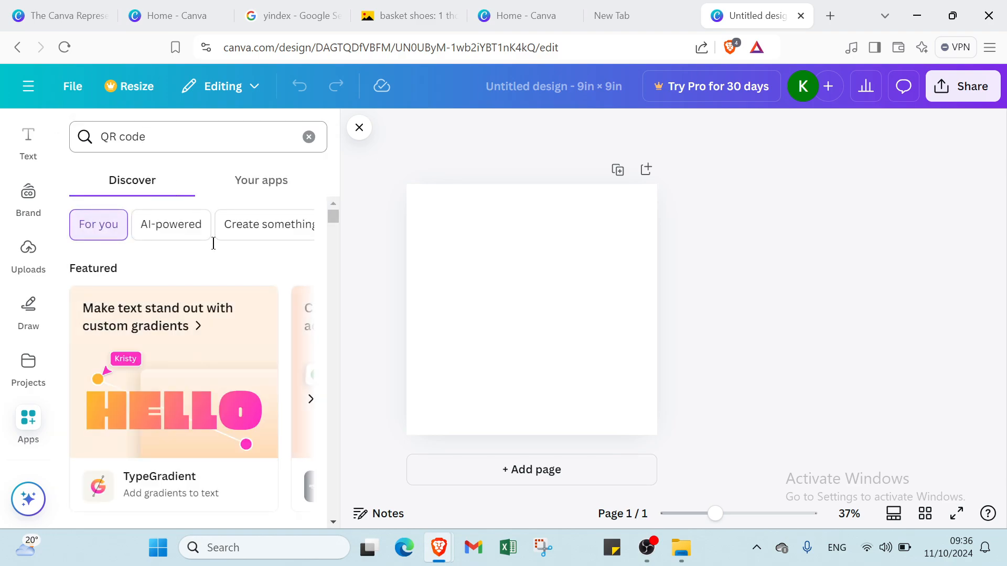
pyautogui.press('Return')
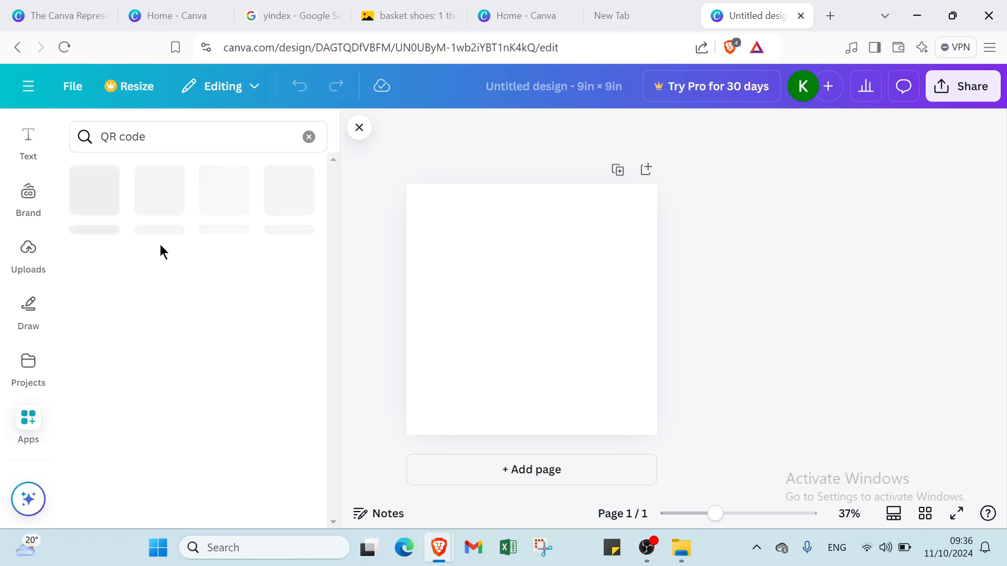
pyautogui.click(105, 205)
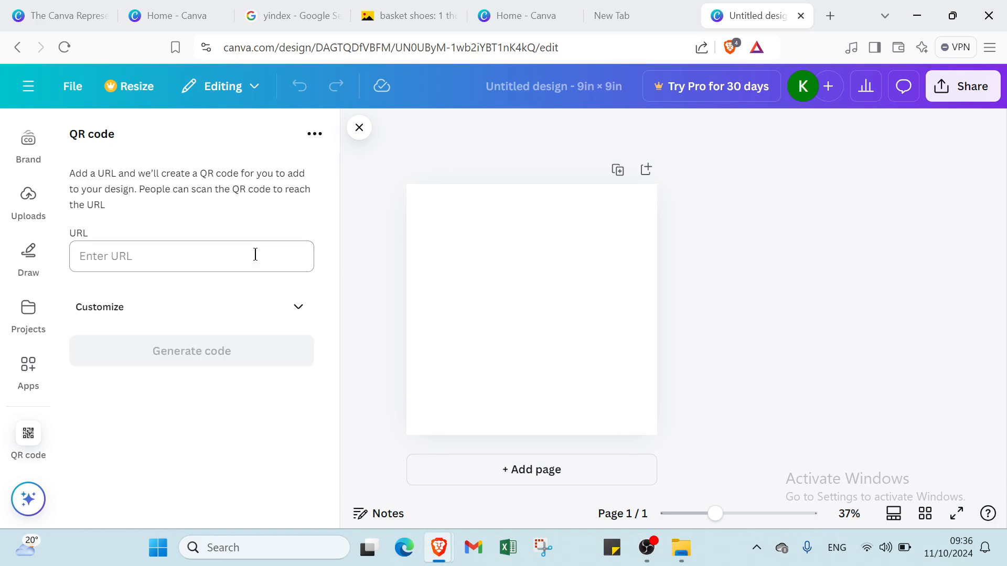
# Step: Generate a QR code from the copied public view link of the presentation on the blank page
pyautogui.click(89, 261)
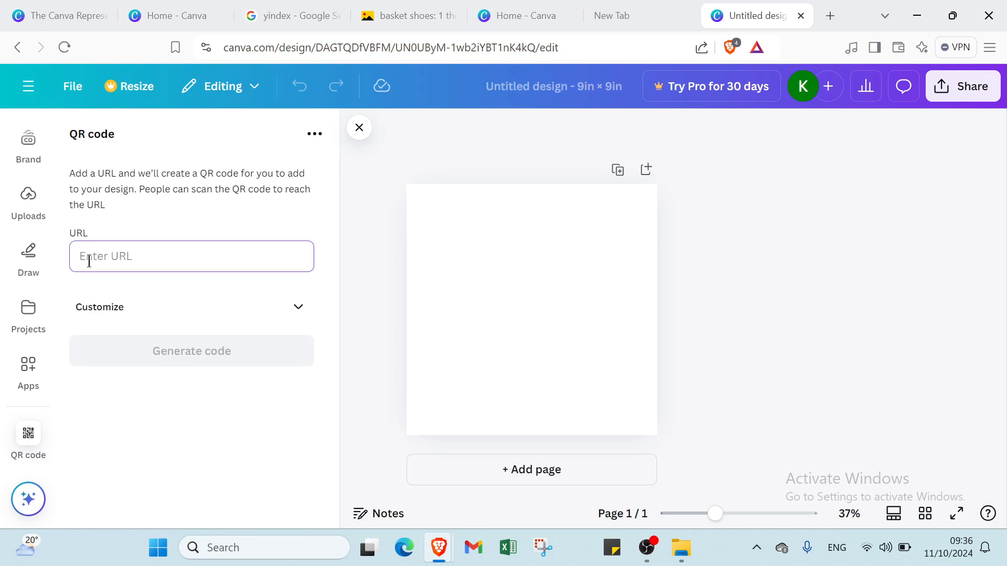
pyautogui.hotkey('ctrl', 'v')
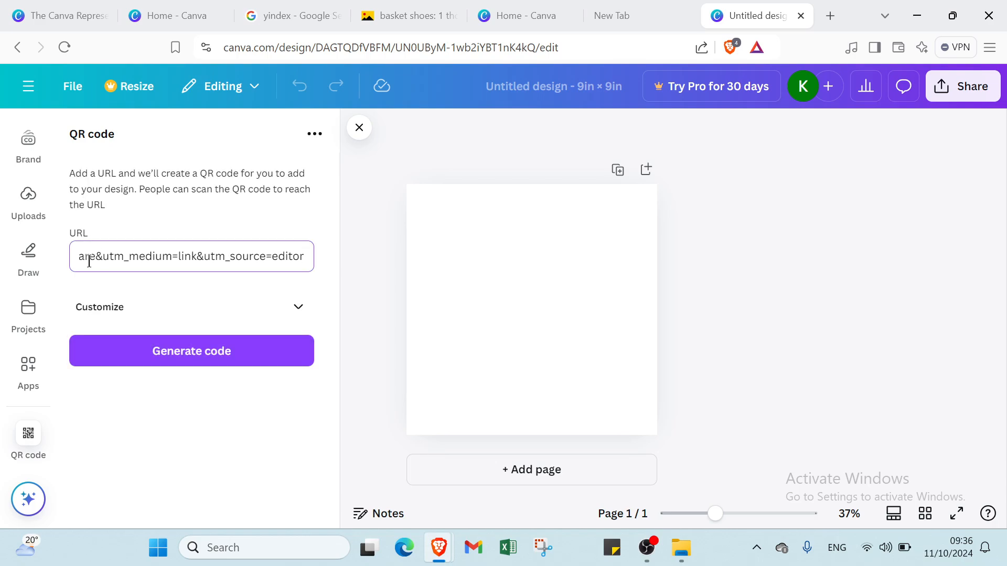
pyautogui.click(158, 351)
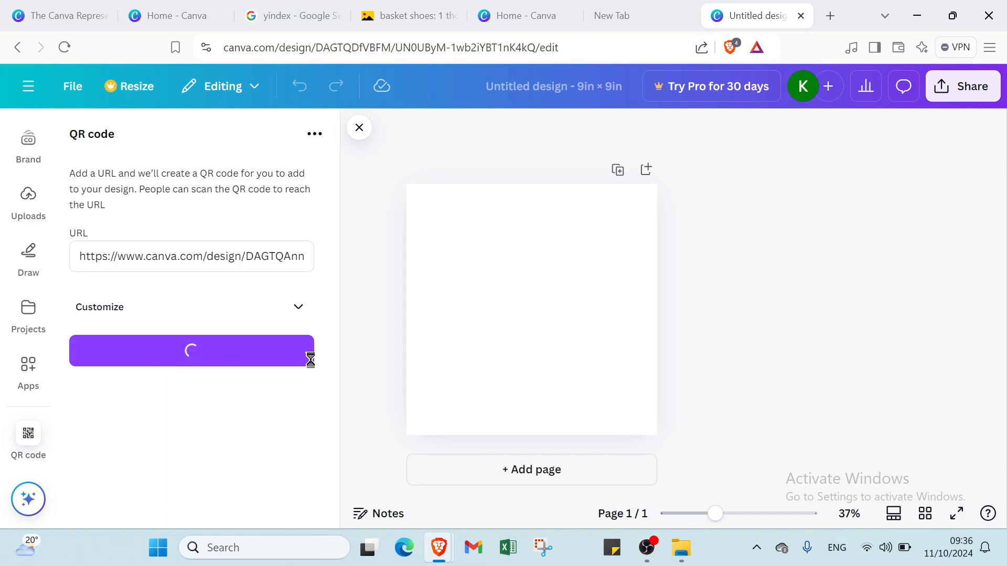
pyautogui.click(357, 279)
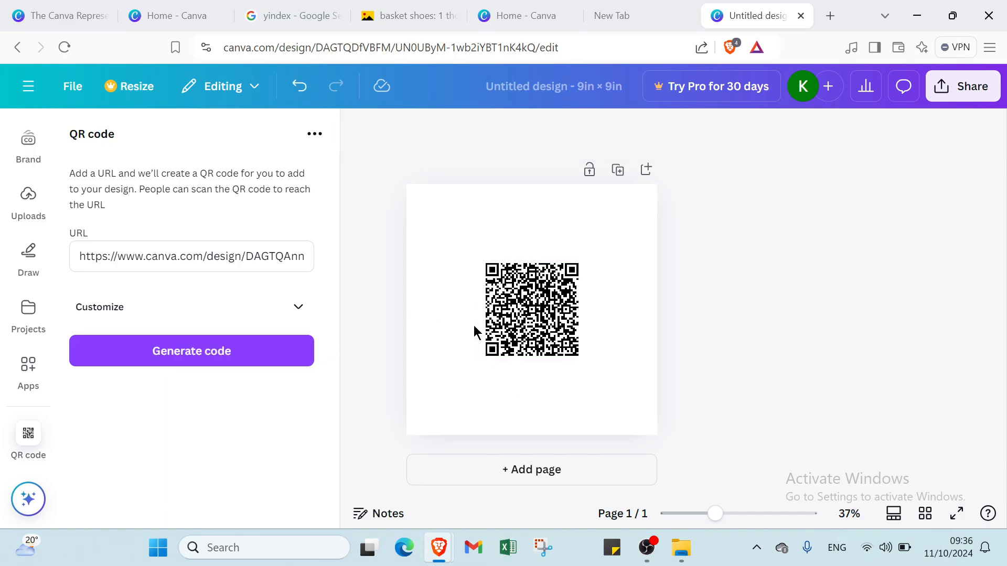
# Step: Enlarge the QR code from both opposite corners until it fills the 9 × 9 in page, and close the QR code app
pyautogui.click(514, 313)
pyautogui.moveTo(480, 260); pyautogui.dragTo(410, 188)
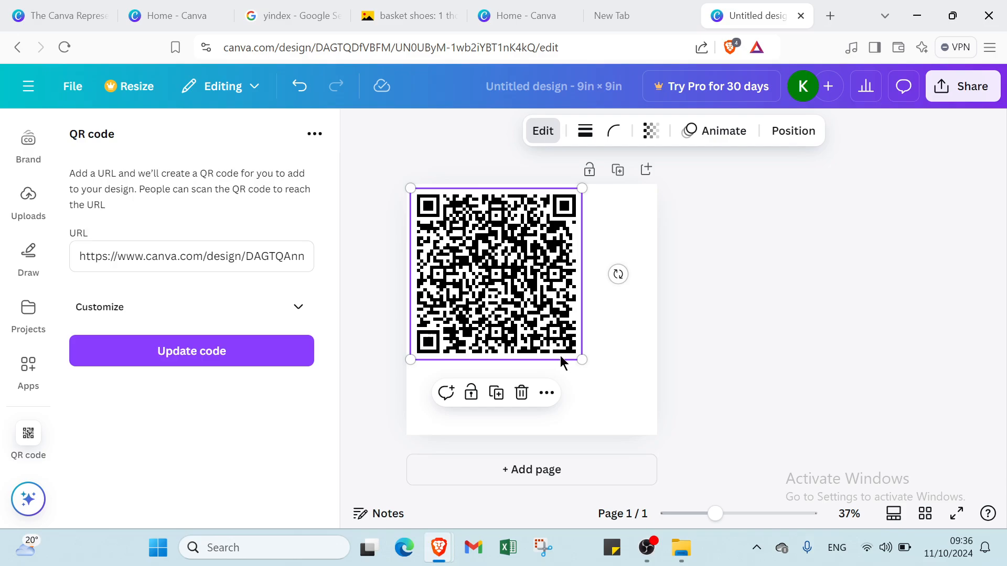
pyautogui.moveTo(580, 355); pyautogui.dragTo(657, 435)
pyautogui.click(730, 393)
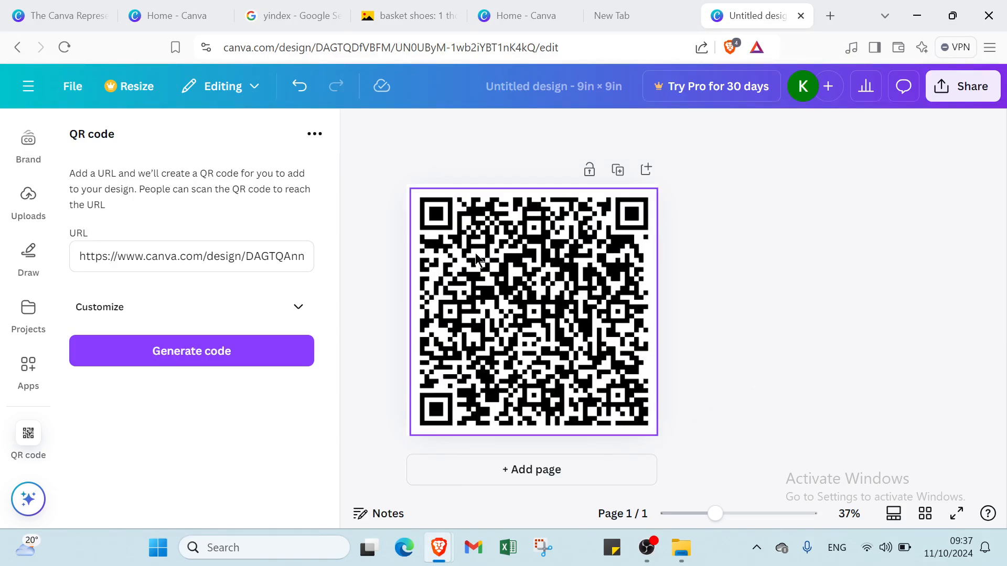
pyautogui.click(359, 128)
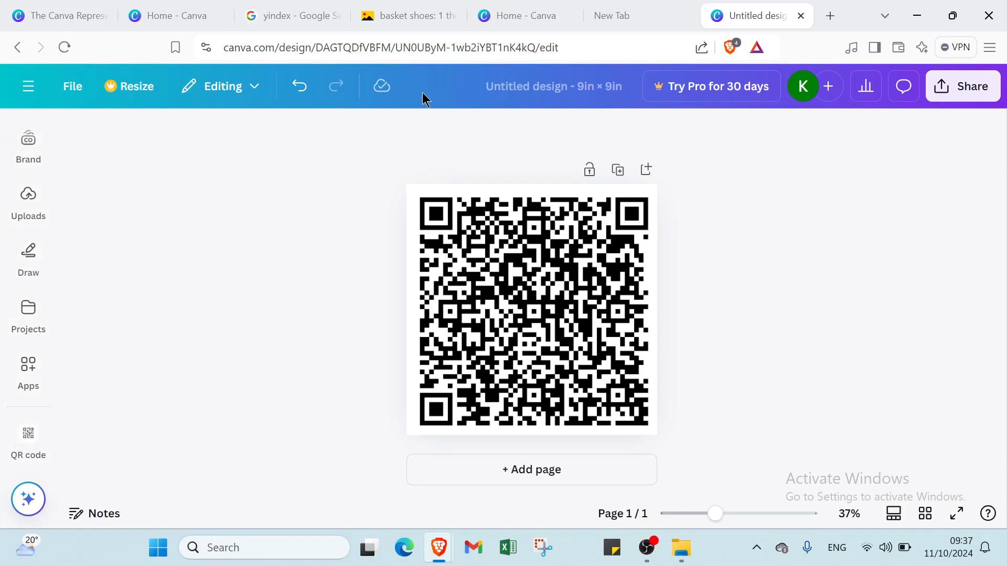
# Step: Set the design's collaboration link access to "Anyone with the link" and copy the link
pyautogui.click(949, 91)
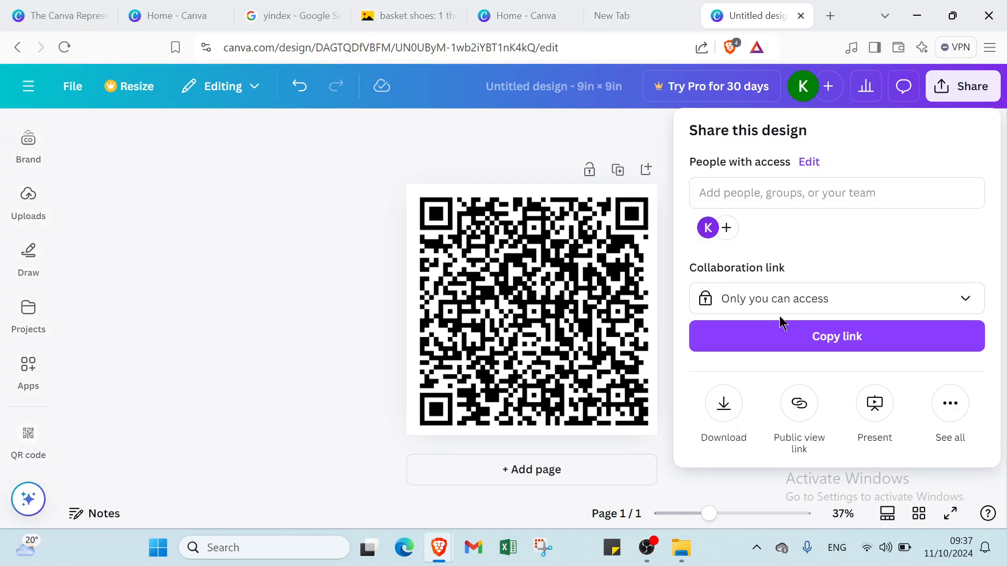
pyautogui.click(779, 302)
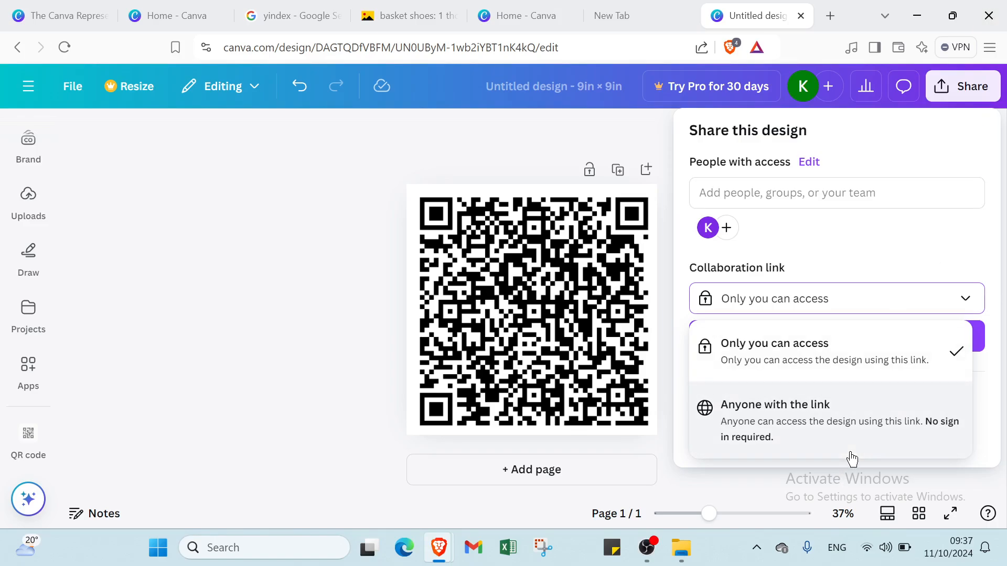
pyautogui.click(867, 432)
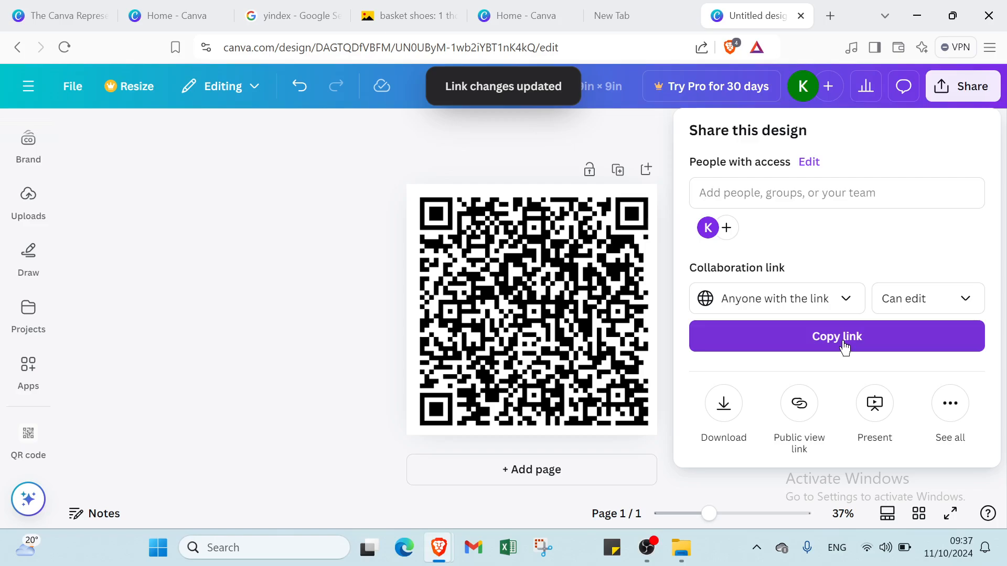
pyautogui.click(381, 191)
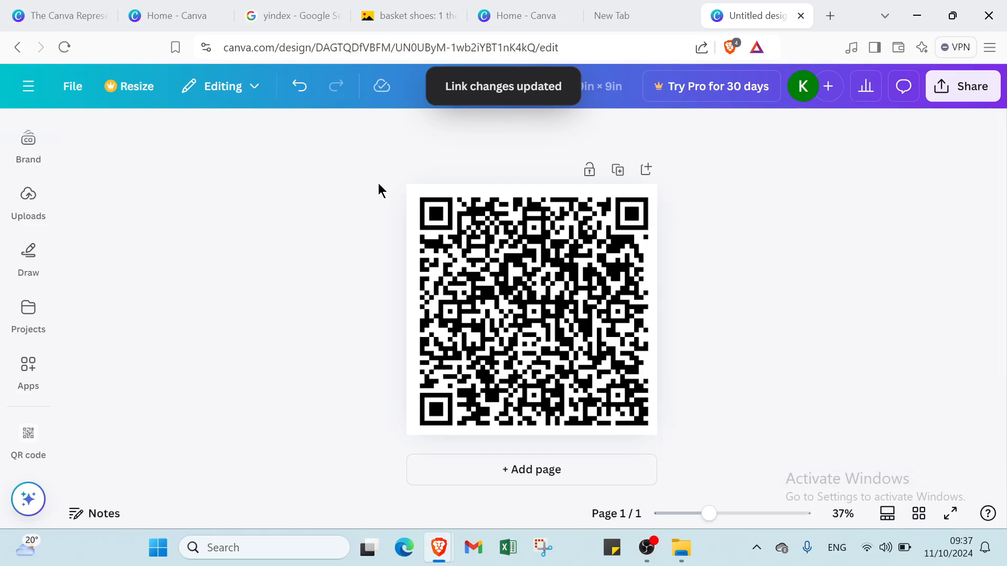
pyautogui.click(969, 97)
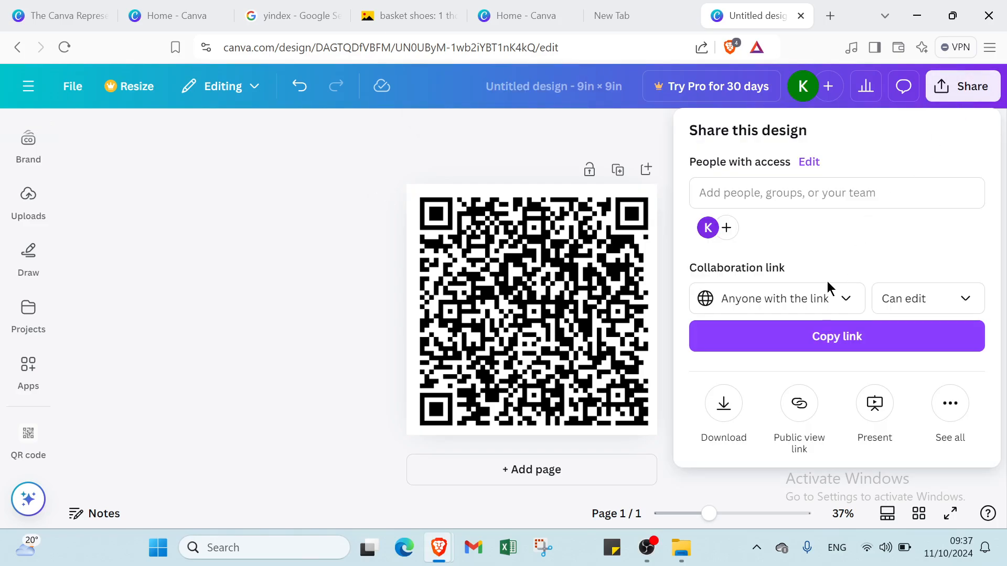
pyautogui.click(822, 349)
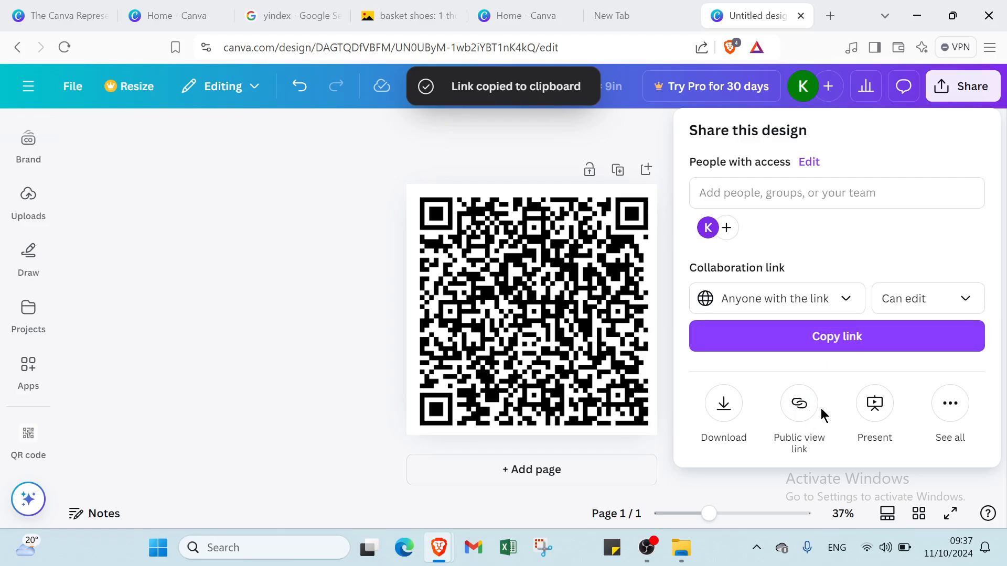
# Step: Review the download, public view link and other publishing options for sharing the QR code design, and close the share options
pyautogui.click(723, 415)
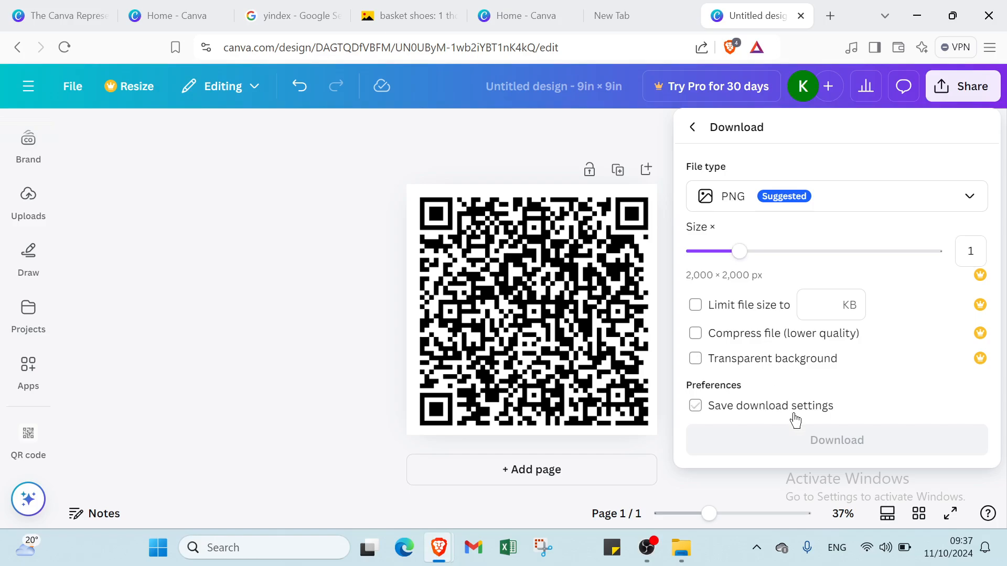
pyautogui.click(691, 126)
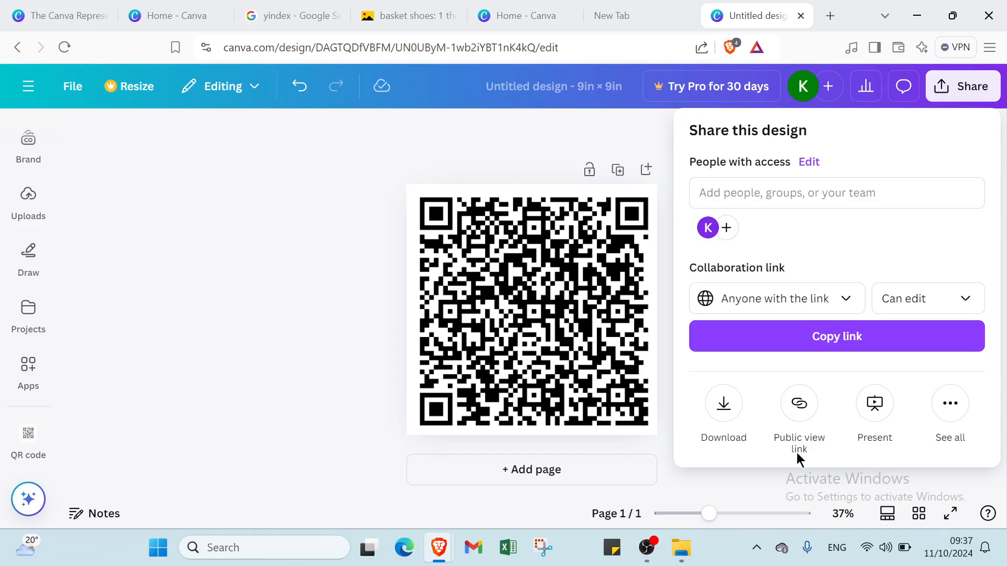
pyautogui.click(798, 425)
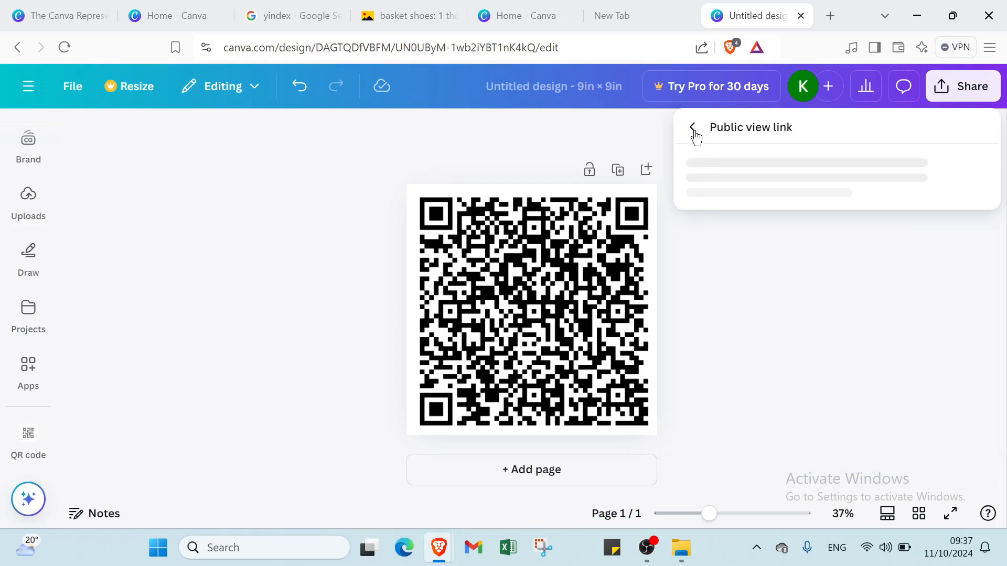
pyautogui.click(691, 127)
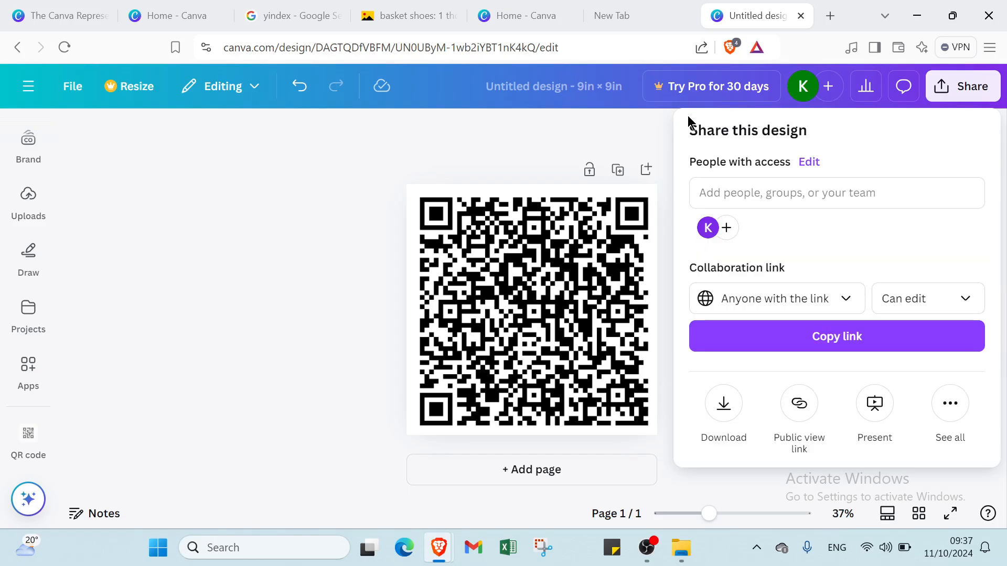
pyautogui.click(948, 404)
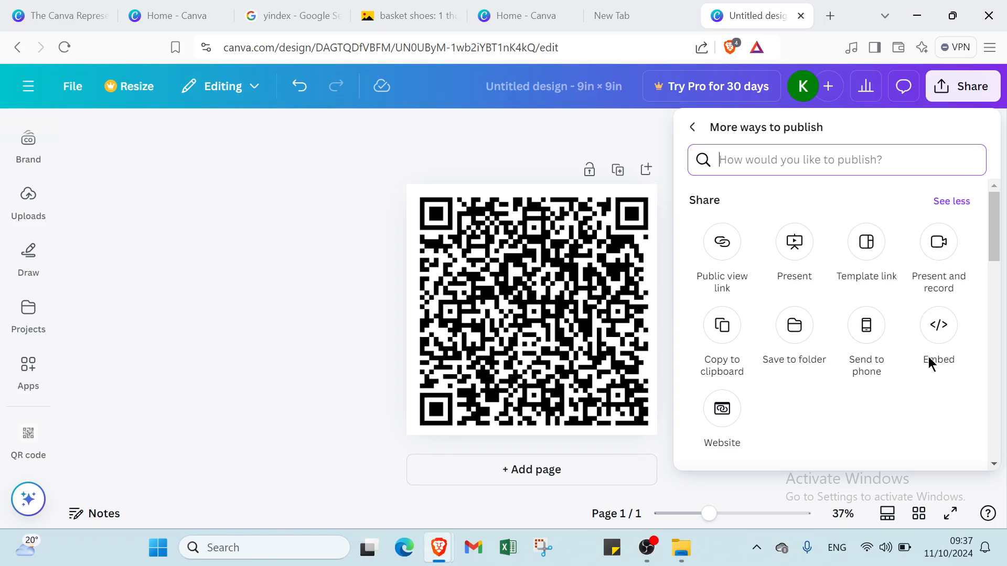
pyautogui.click(599, 138)
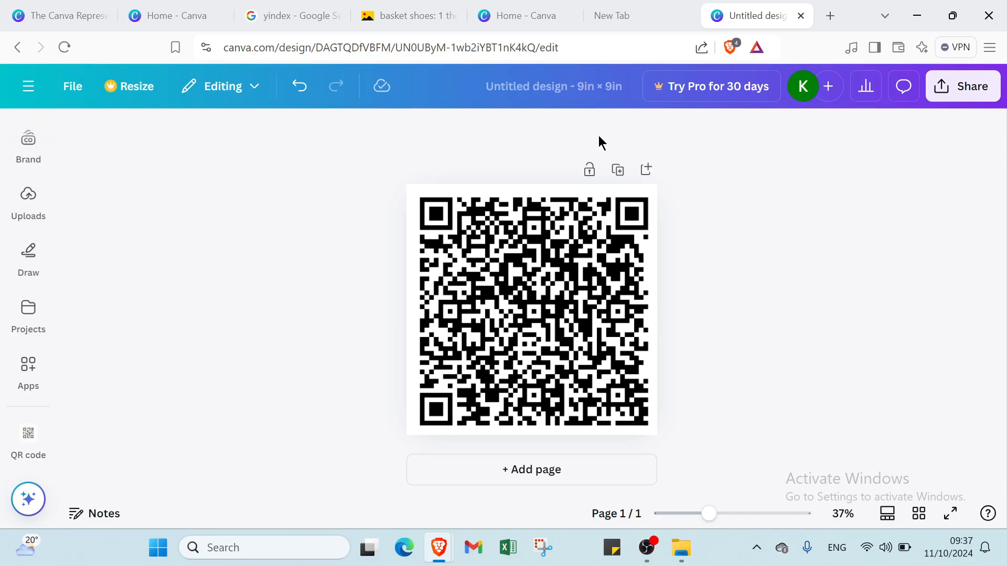
# Step: Show the Canva home navigation beside the design, and look through the open browser tabs back to the Canva Represents Fund page
pyautogui.click(27, 87)
pyautogui.click(22, 94)
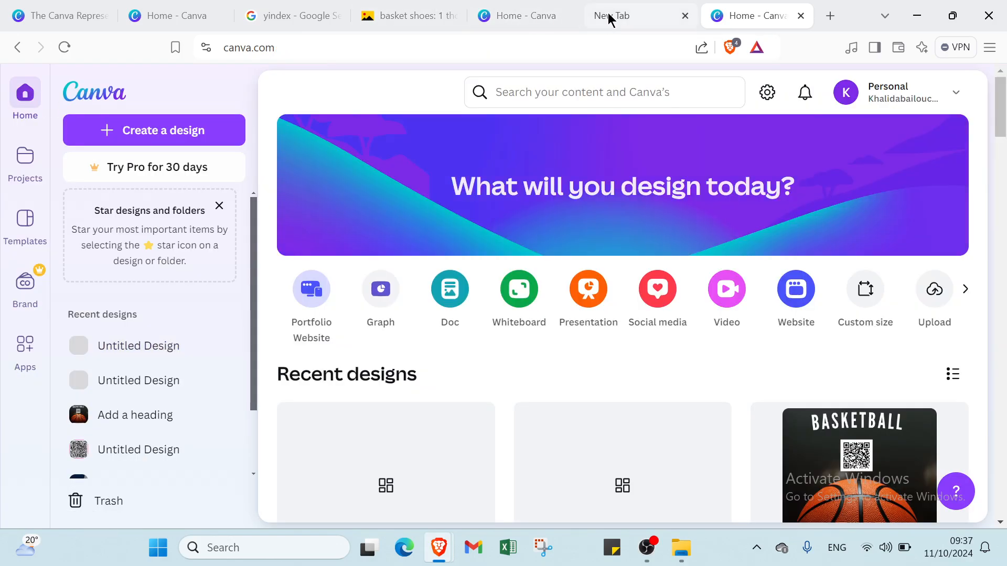
pyautogui.click(608, 19)
pyautogui.click(521, 16)
pyautogui.click(400, 16)
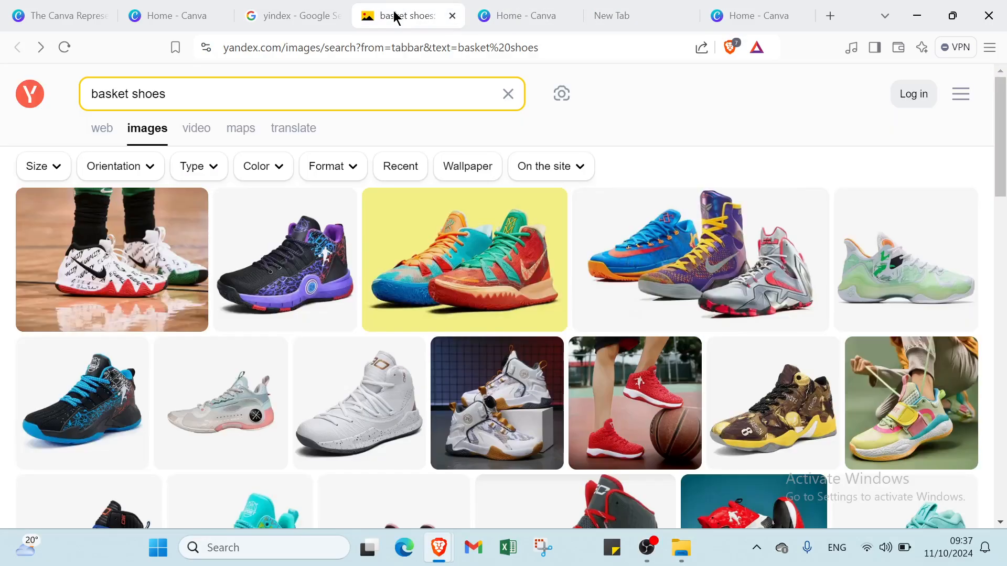
pyautogui.click(301, 13)
pyautogui.click(184, 17)
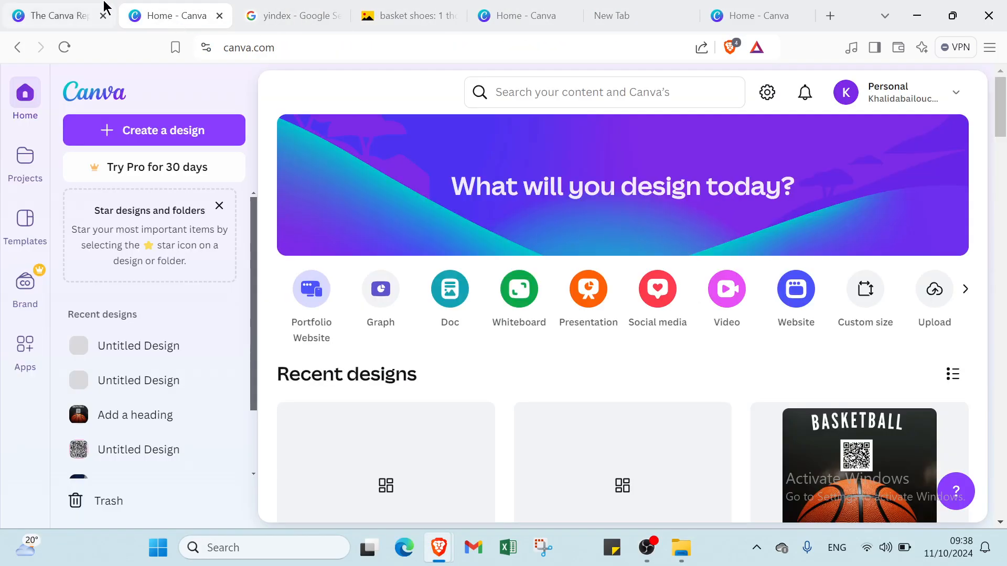
pyautogui.click(53, 11)
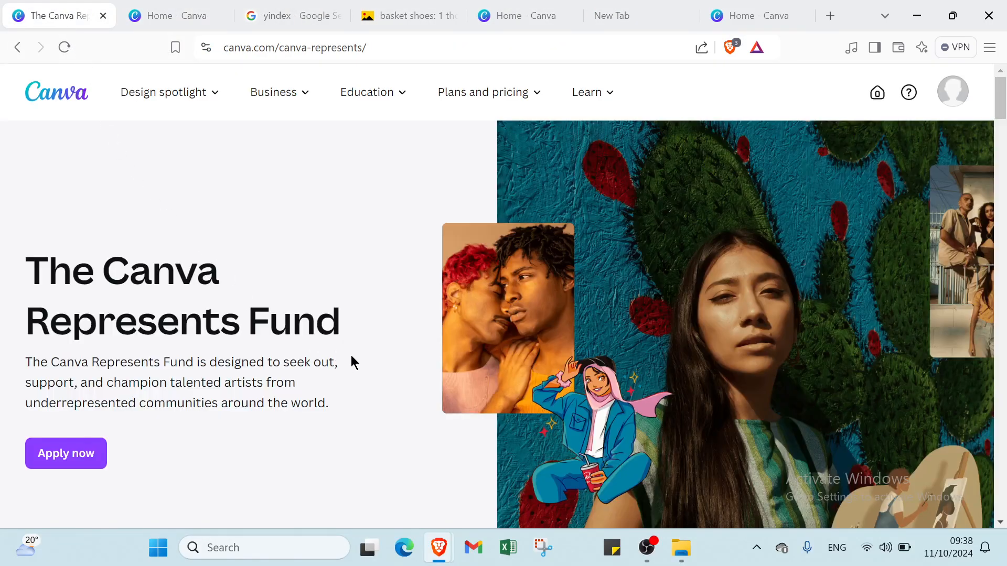